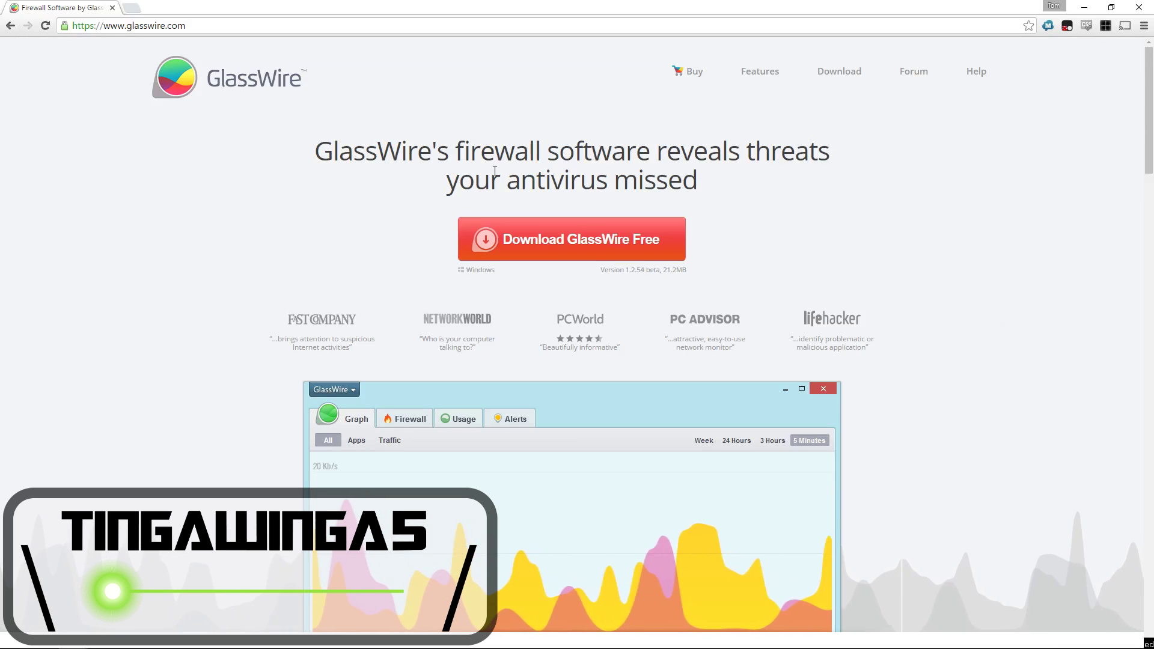
Skim the GlassWire homepage, highlighting the Threat Monitoring and Firewall headings
{"action": "left_click_drag", "start_coordinate": [495, 170], "coordinate": [809, 152]}
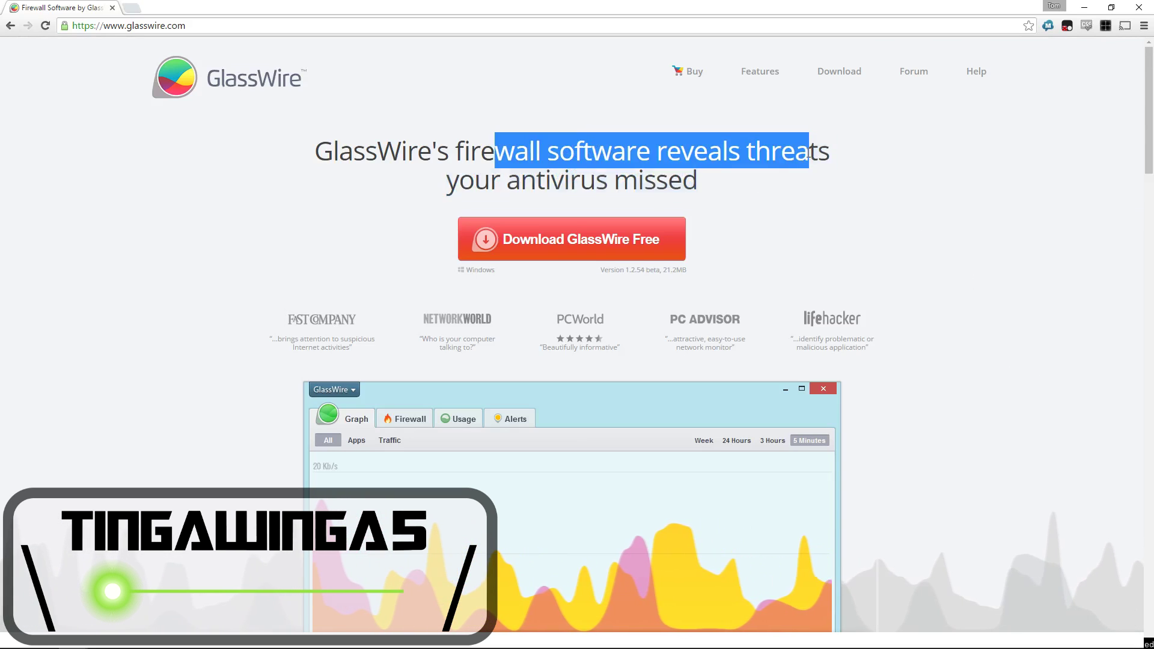
{"action": "left_click", "coordinate": [754, 180]}
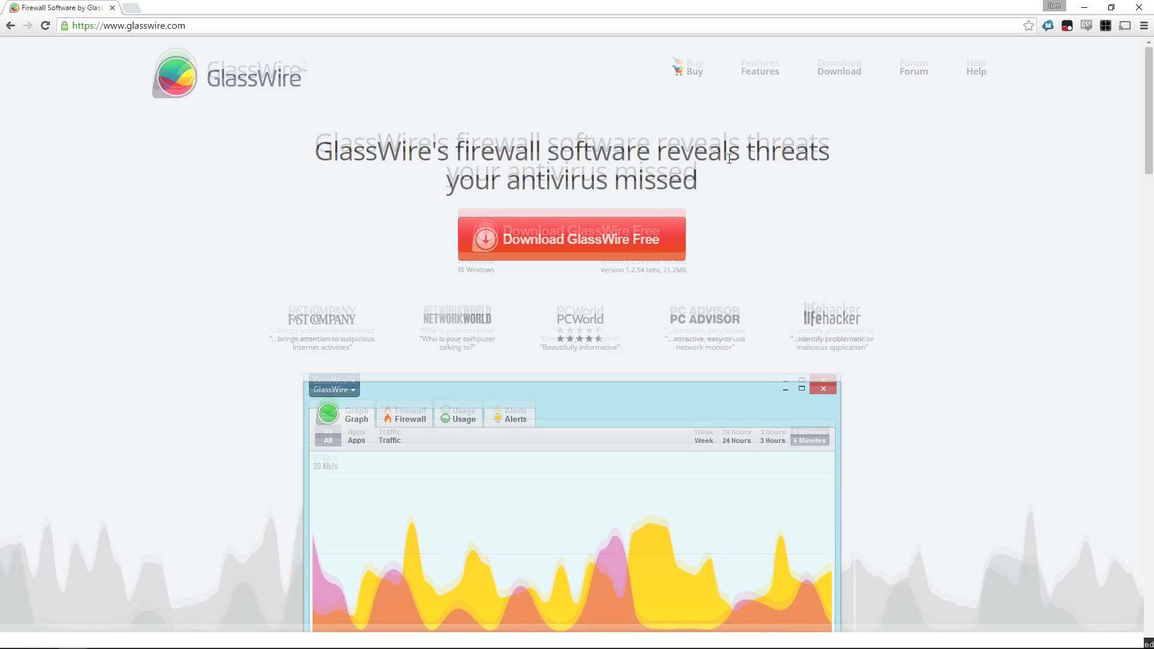
{"action": "scroll", "coordinate": [729, 158], "scroll_direction": "down", "scroll_amount": 6}
{"action": "left_click_drag", "start_coordinate": [321, 320], "coordinate": [435, 325]}
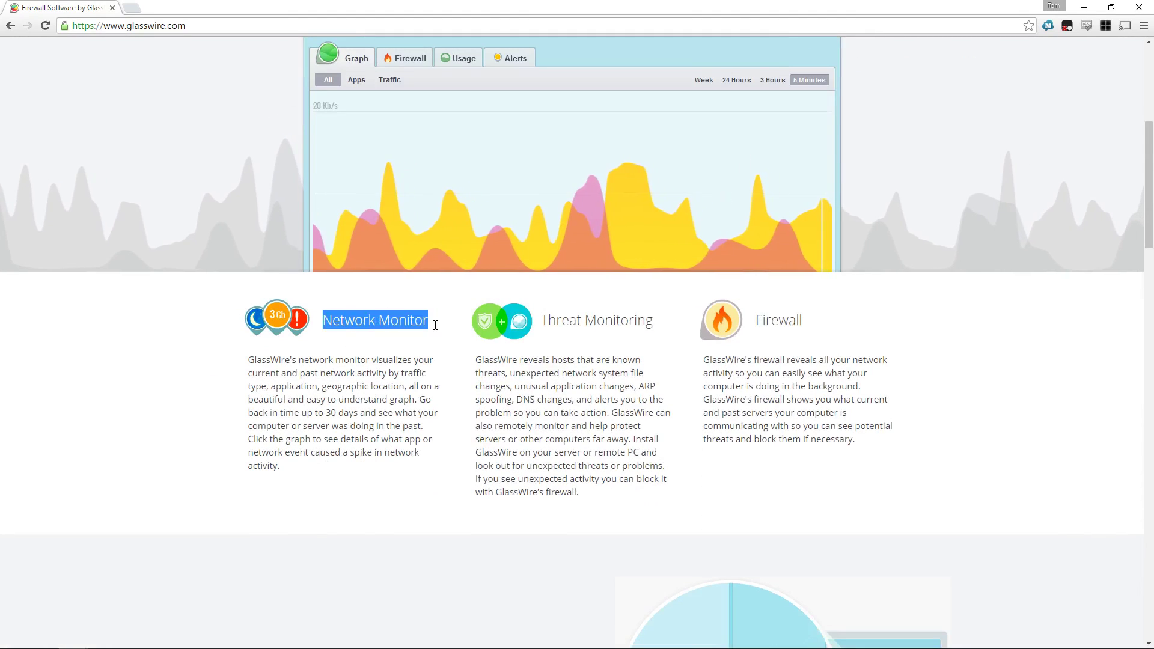
{"action": "left_click_drag", "start_coordinate": [539, 320], "coordinate": [659, 321]}
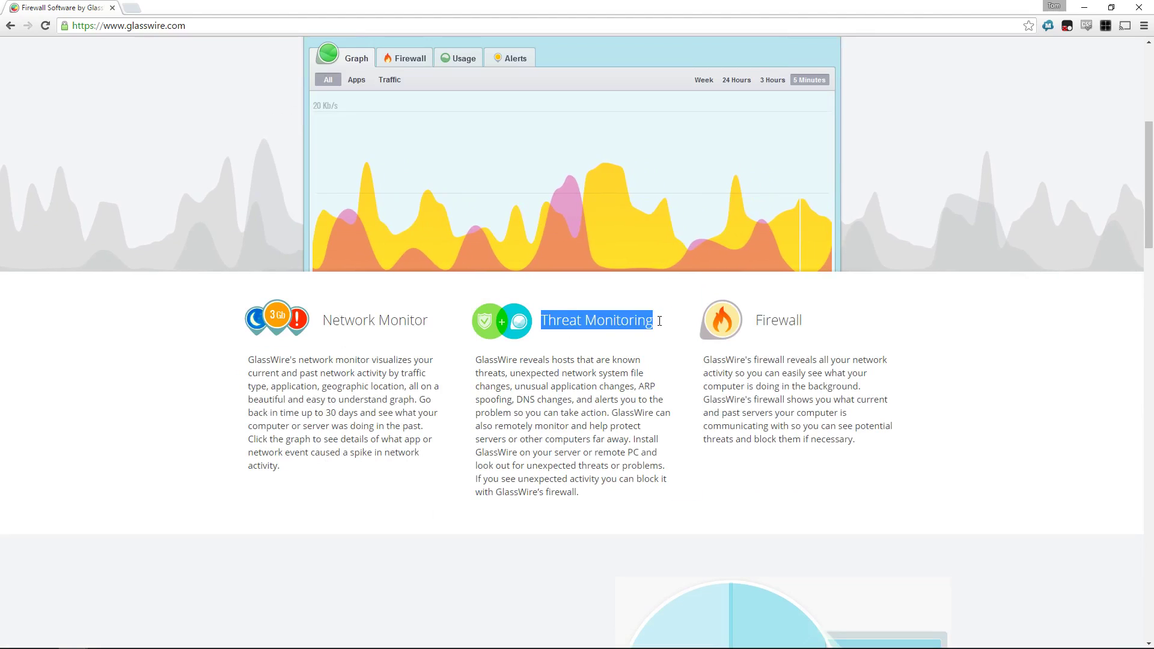
{"action": "mouse_move", "coordinate": [804, 320]}
{"action": "left_mouse_down"}
{"action": "mouse_move", "coordinate": [760, 320]}
{"action": "mouse_move", "coordinate": [823, 323]}
{"action": "left_mouse_up"}
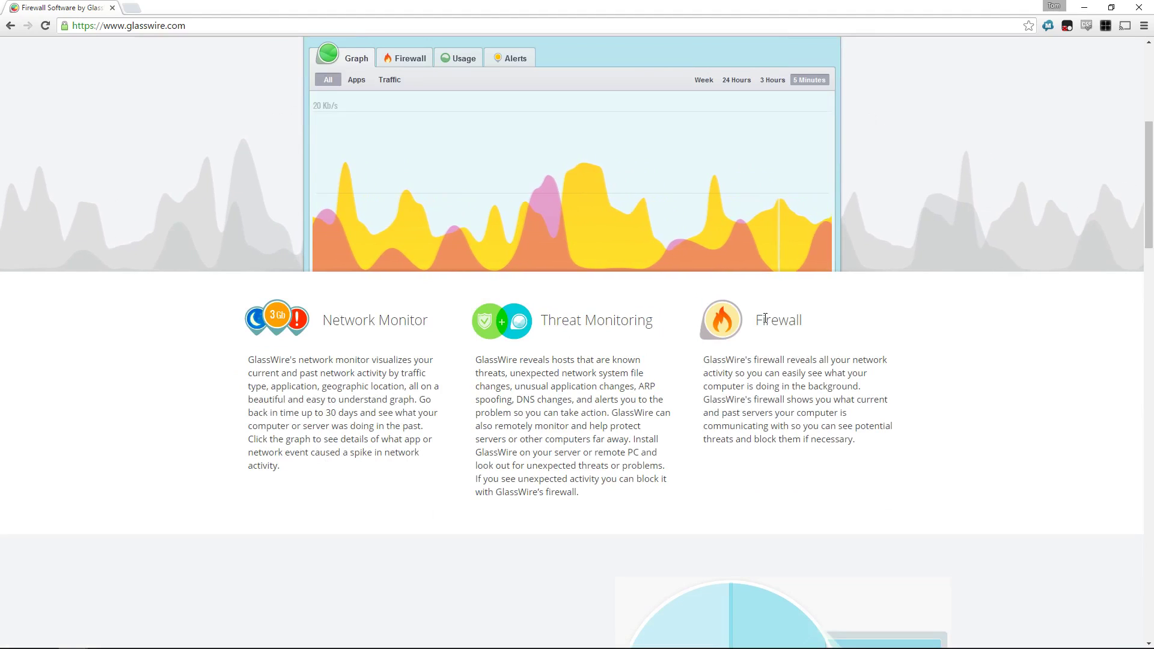
{"action": "scroll", "coordinate": [765, 319], "scroll_direction": "down", "scroll_amount": 7}
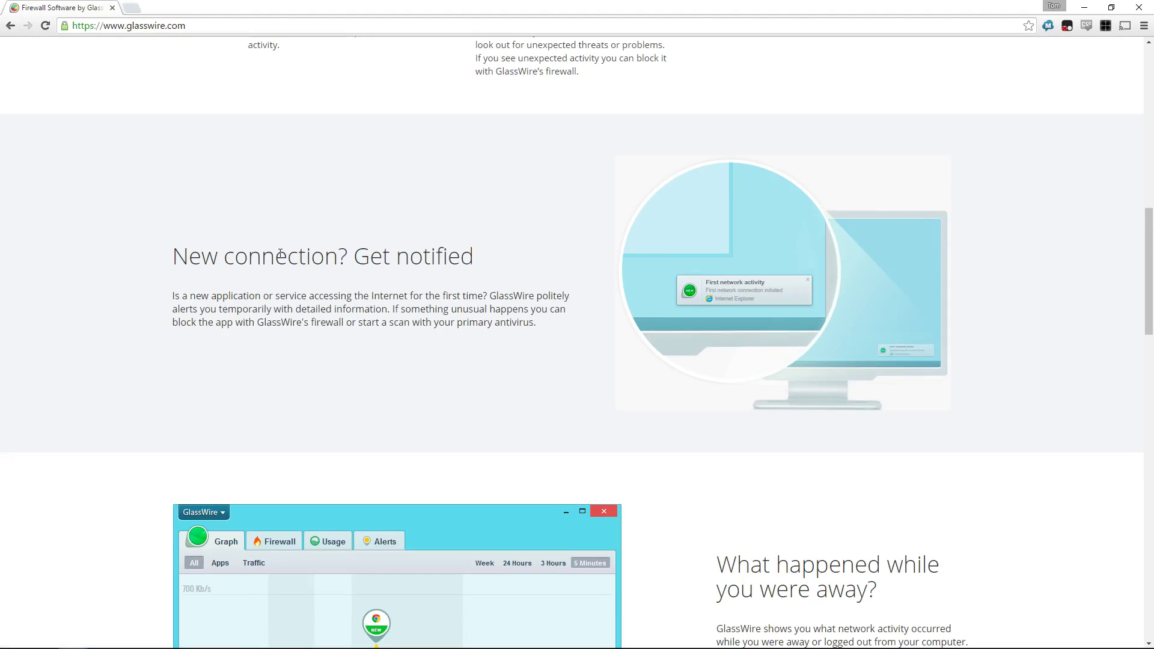
{"action": "scroll", "coordinate": [752, 305], "scroll_direction": "down", "scroll_amount": 5}
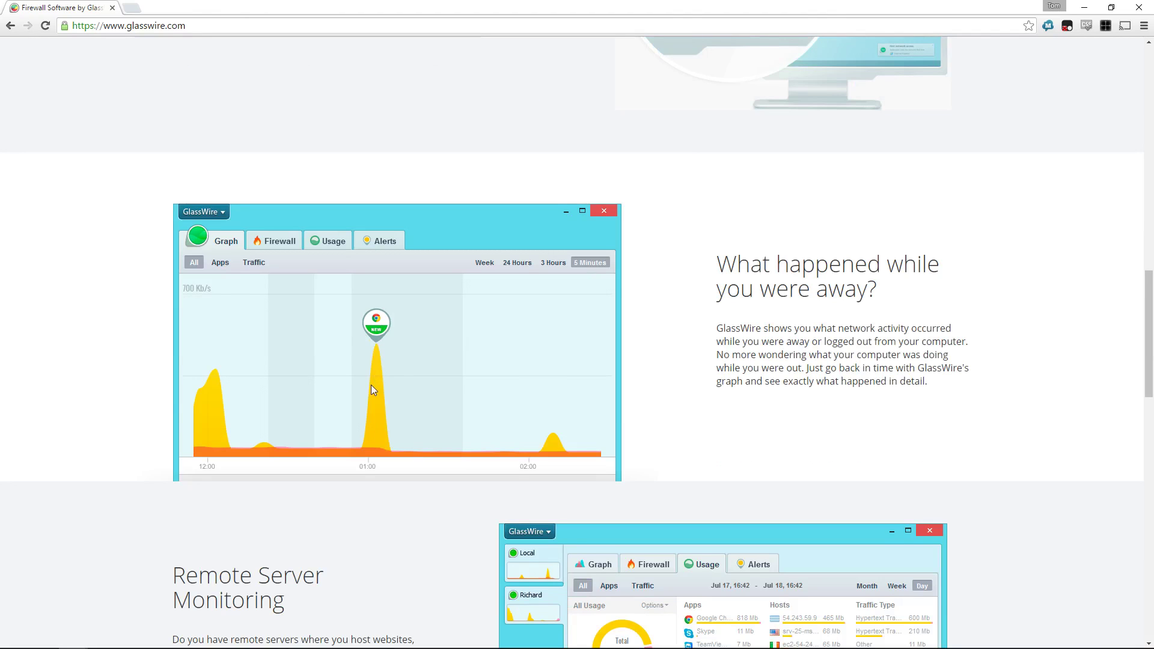
{"action": "scroll", "coordinate": [370, 384], "scroll_direction": "down", "scroll_amount": 6}
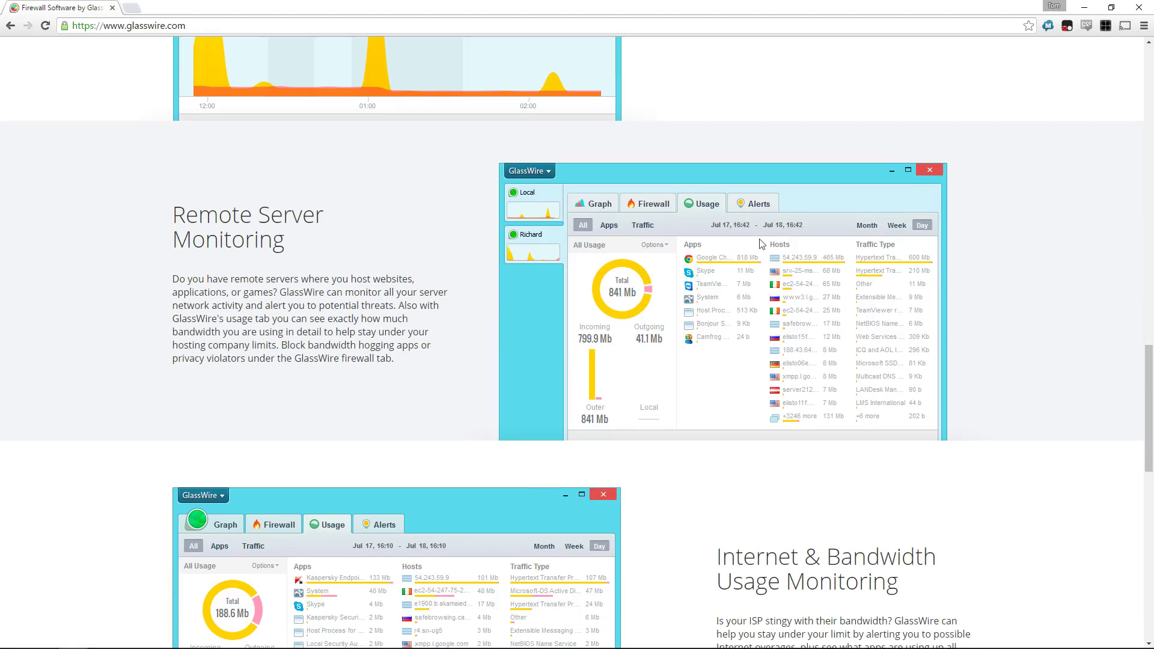
{"action": "scroll", "coordinate": [681, 211], "scroll_direction": "down", "scroll_amount": 6}
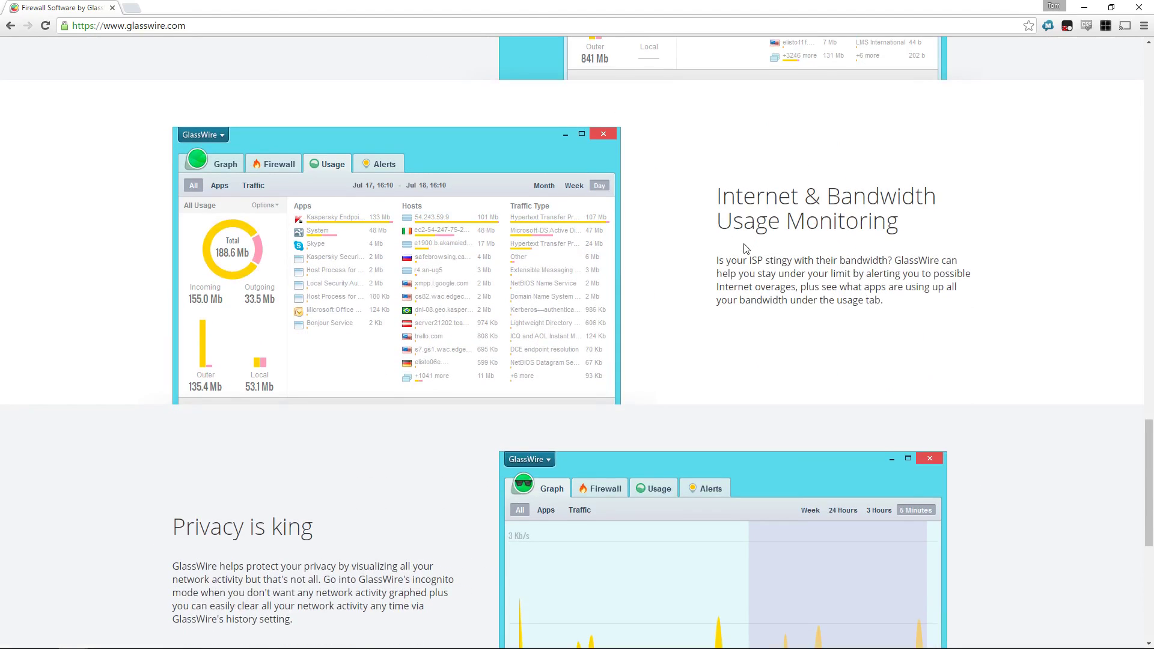
{"action": "scroll", "coordinate": [741, 245], "scroll_direction": "down", "scroll_amount": 5}
{"action": "scroll", "coordinate": [702, 273], "scroll_direction": "down", "scroll_amount": 2}
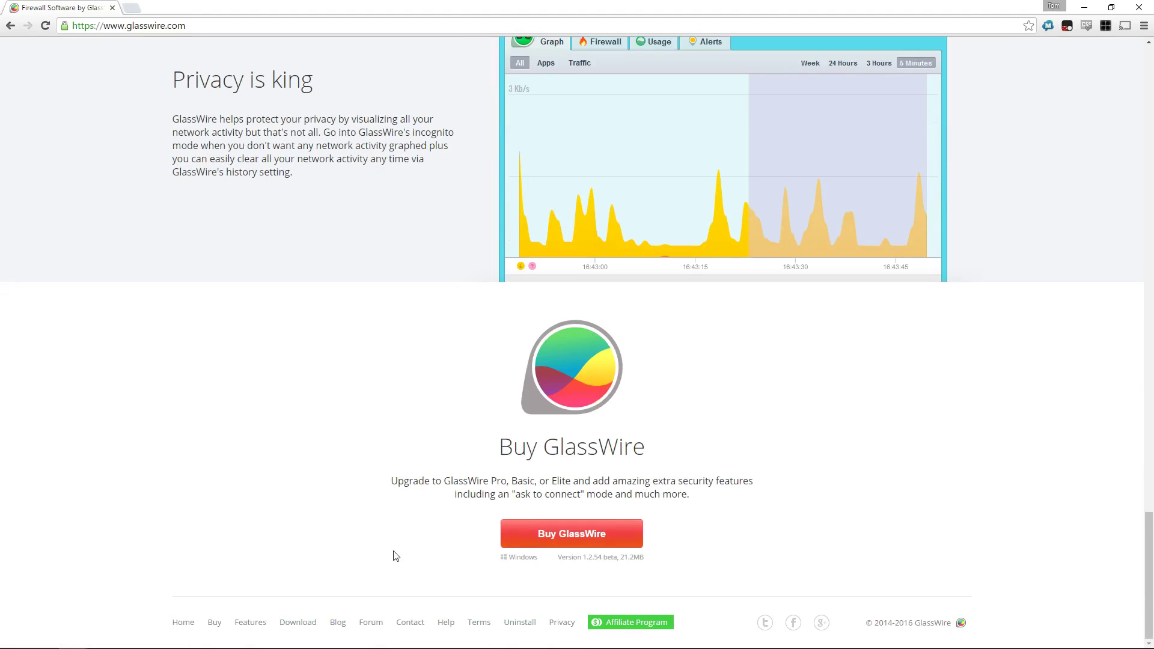
{"action": "key", "text": "Home"}
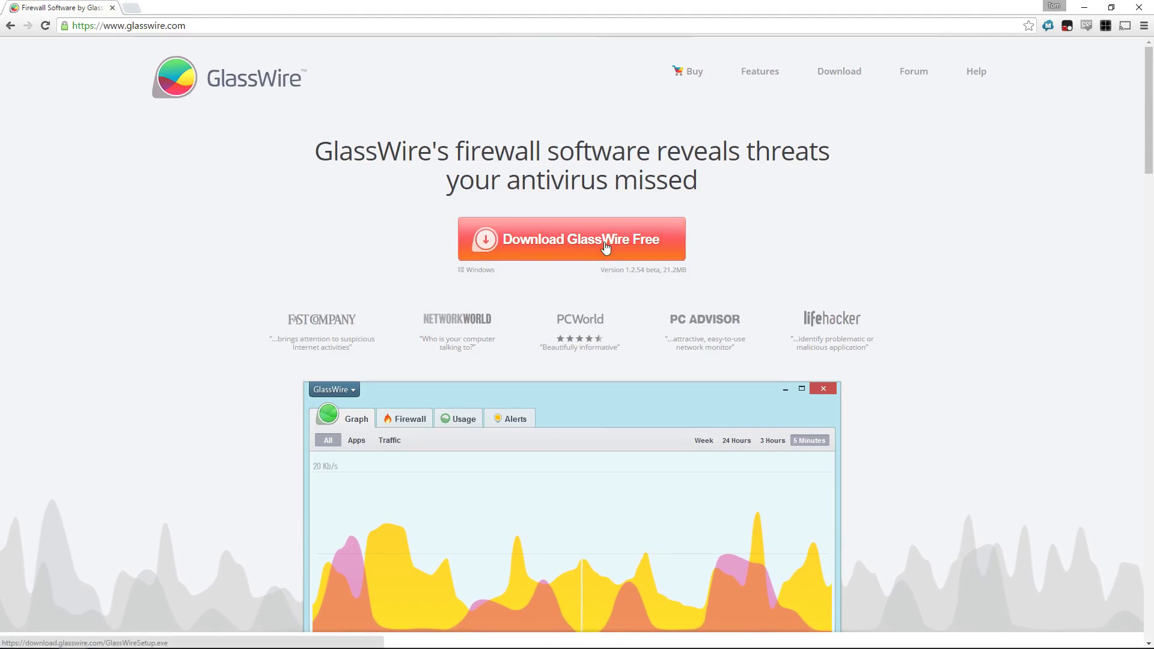
Download GlassWireSetup.exe and install GlassWire 1.2 with the licence accepted and default components and location
{"action": "left_click", "coordinate": [604, 252]}
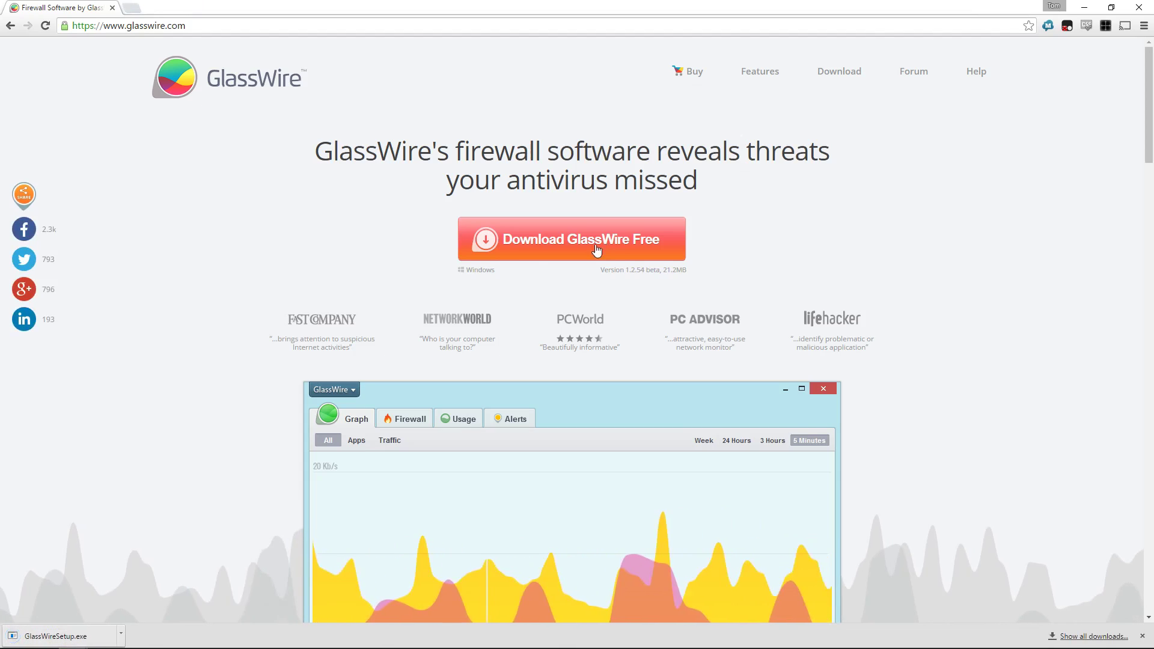
{"action": "left_click", "coordinate": [81, 638]}
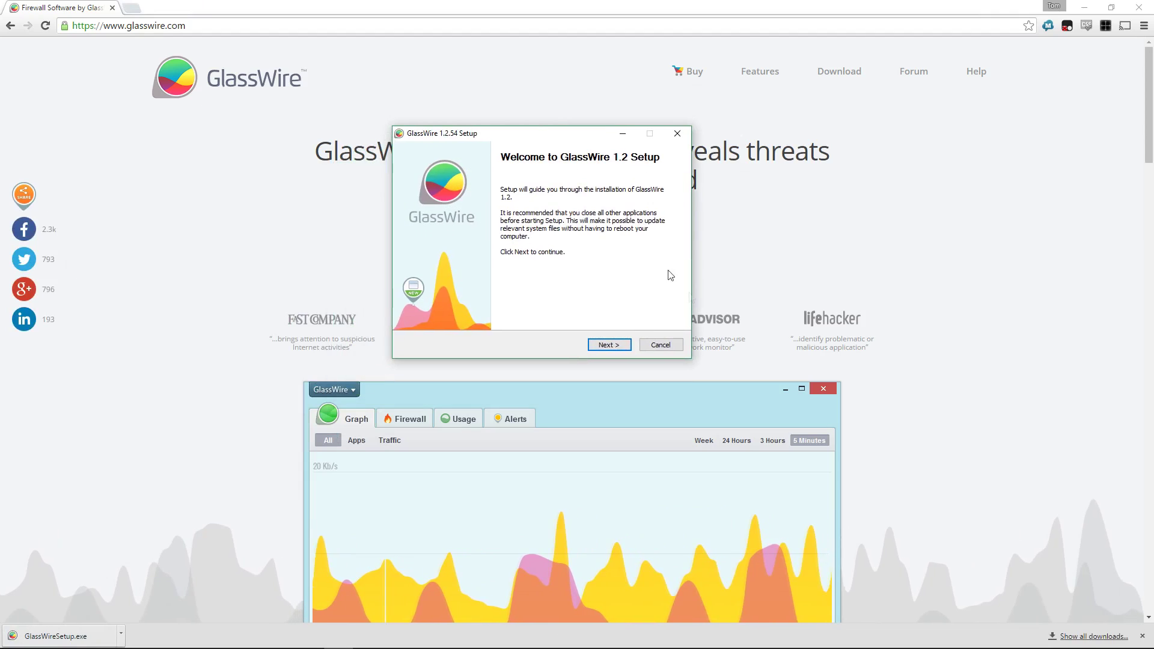
{"action": "left_click", "coordinate": [622, 344]}
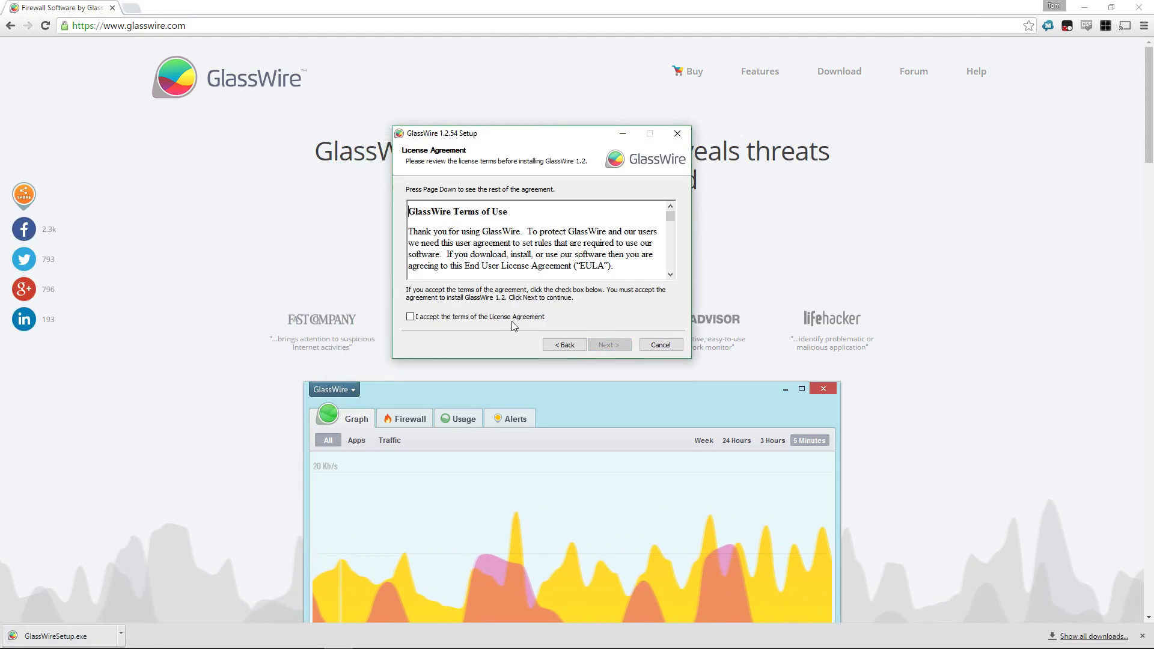
{"action": "left_click", "coordinate": [410, 316]}
{"action": "left_click", "coordinate": [620, 347]}
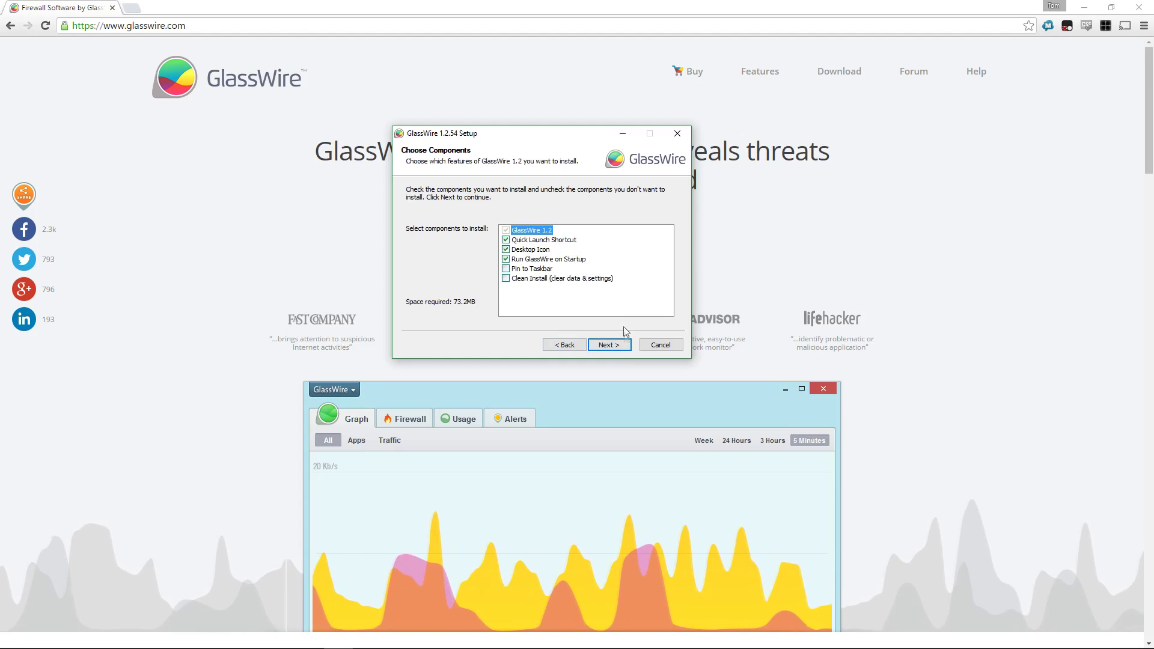
{"action": "left_click", "coordinate": [622, 345]}
{"action": "left_click", "coordinate": [622, 344]}
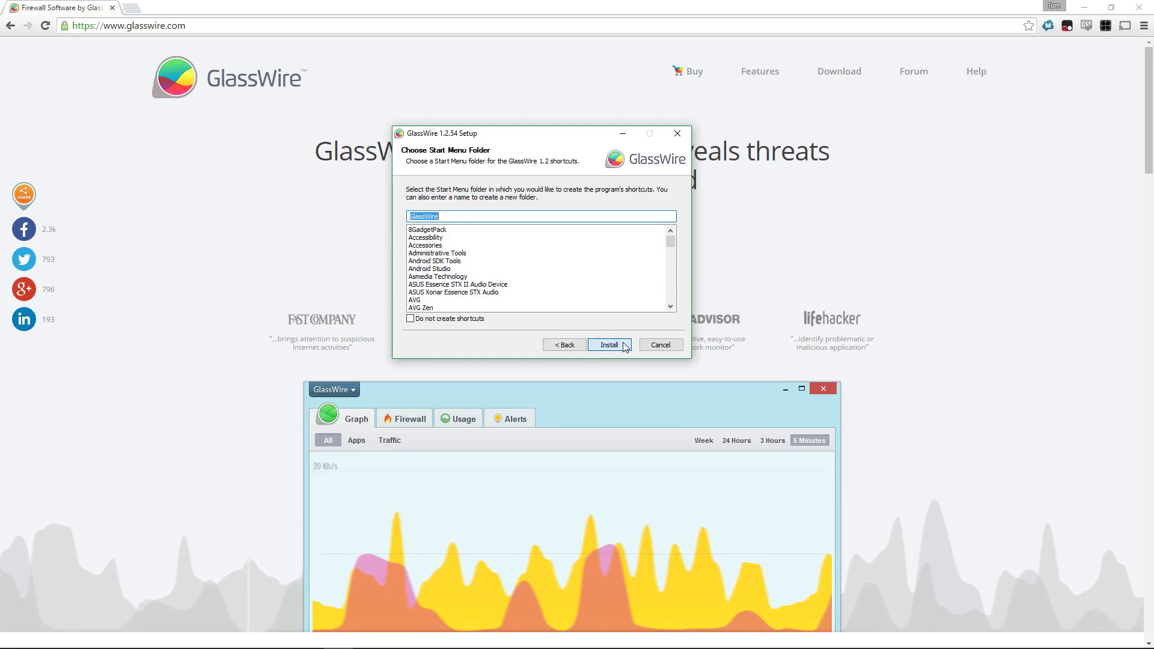
{"action": "left_click", "coordinate": [622, 344]}
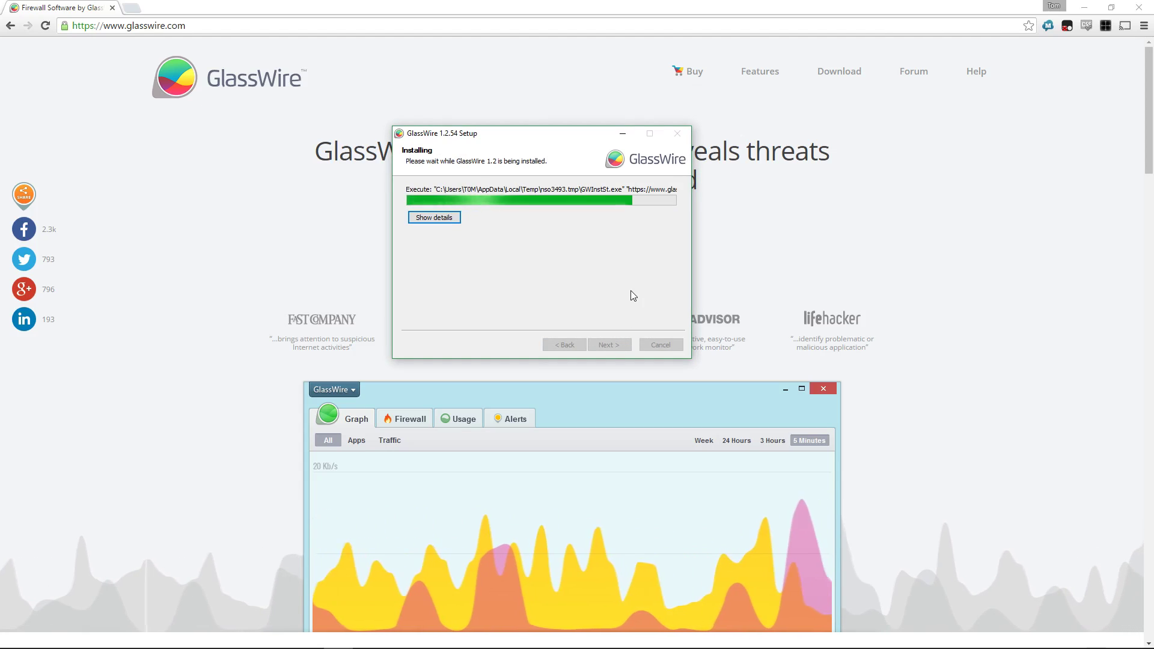
{"action": "left_click", "coordinate": [458, 219]}
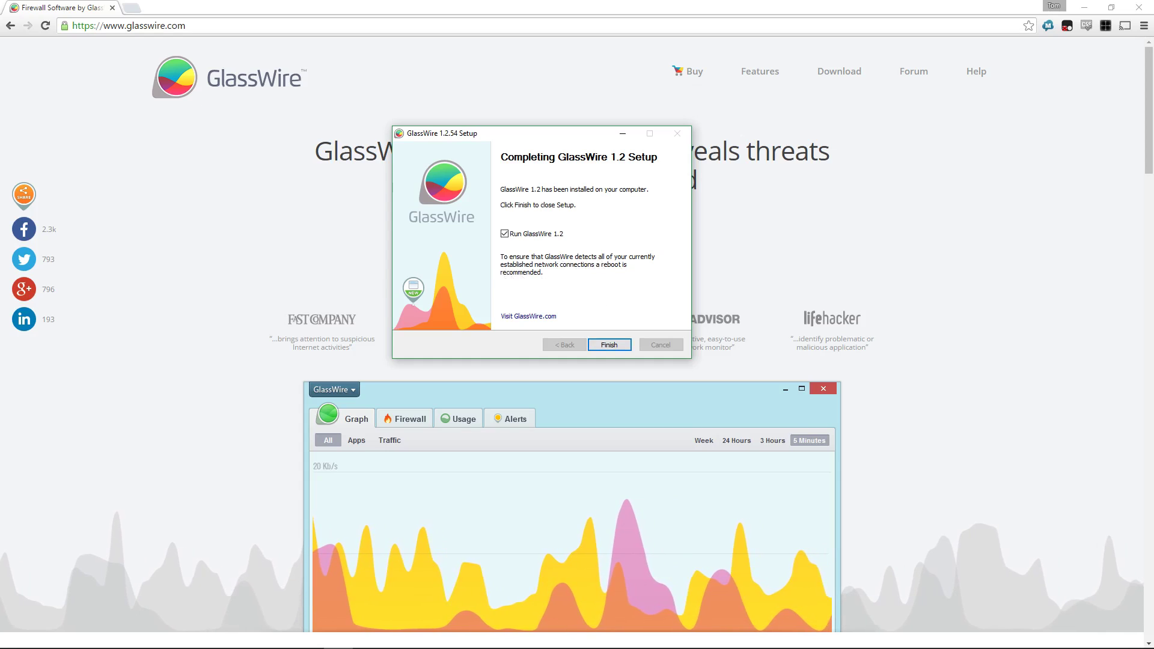
{"action": "left_click", "coordinate": [610, 345]}
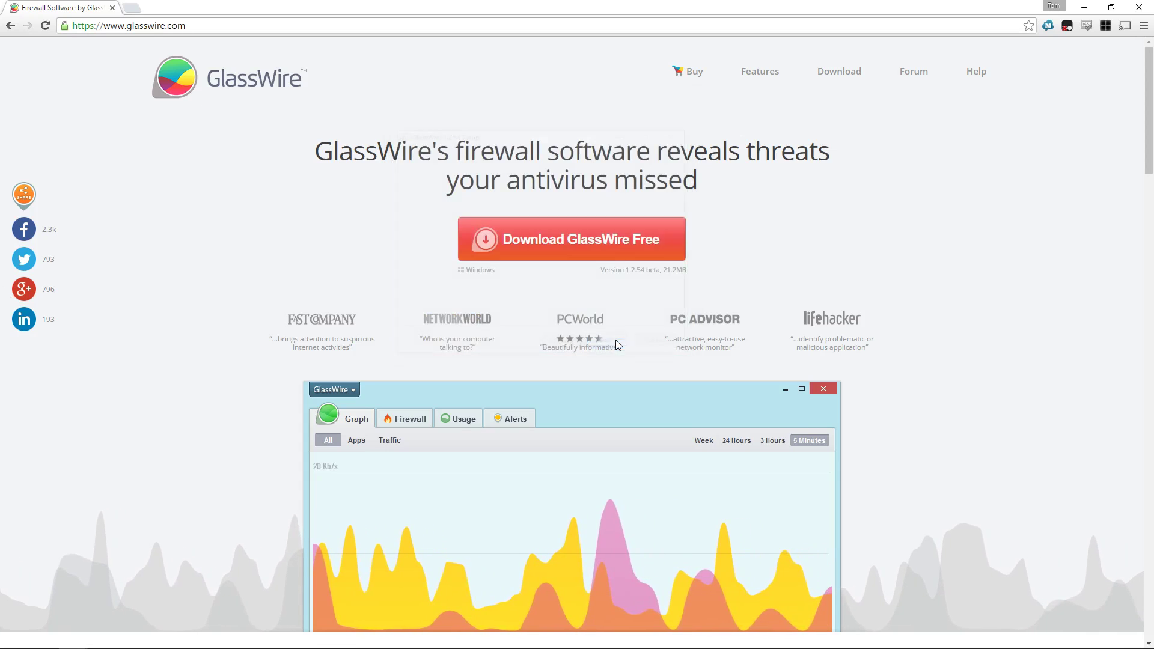
Place GlassWire on the right and download the Linux Mint 17.3 Cinnamon 64-bit torrent
{"action": "mouse_move", "coordinate": [357, 643]}
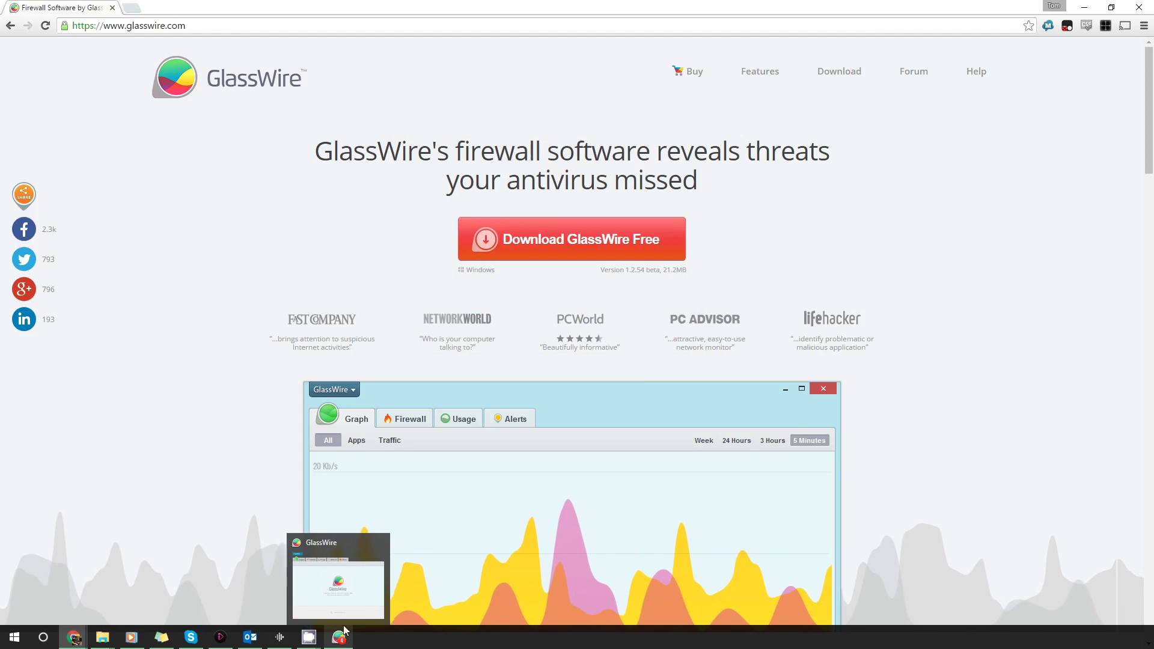
{"action": "left_click", "coordinate": [348, 571]}
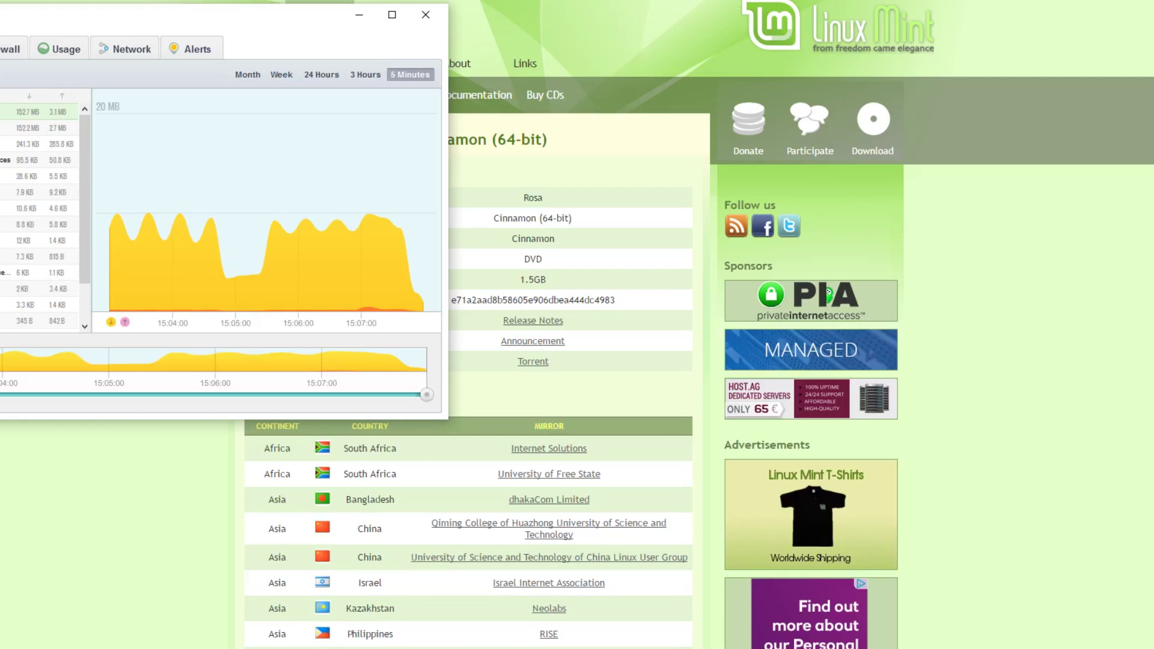
{"action": "left_click_drag", "start_coordinate": [298, 45], "coordinate": [1081, 105]}
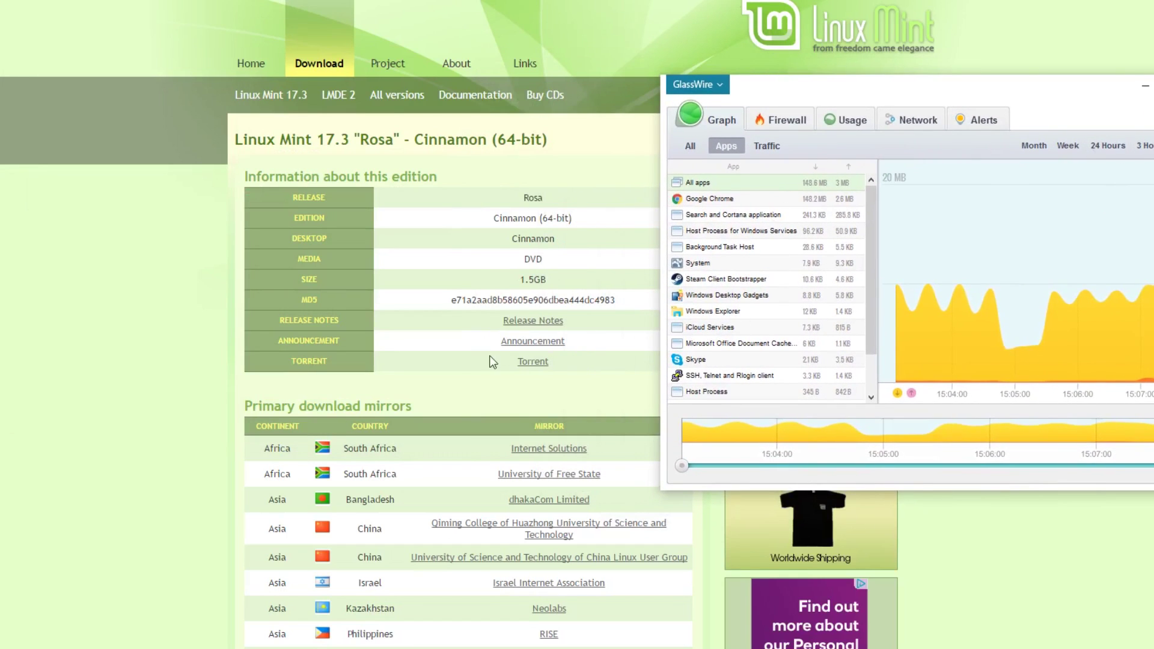
{"action": "left_click", "coordinate": [540, 367]}
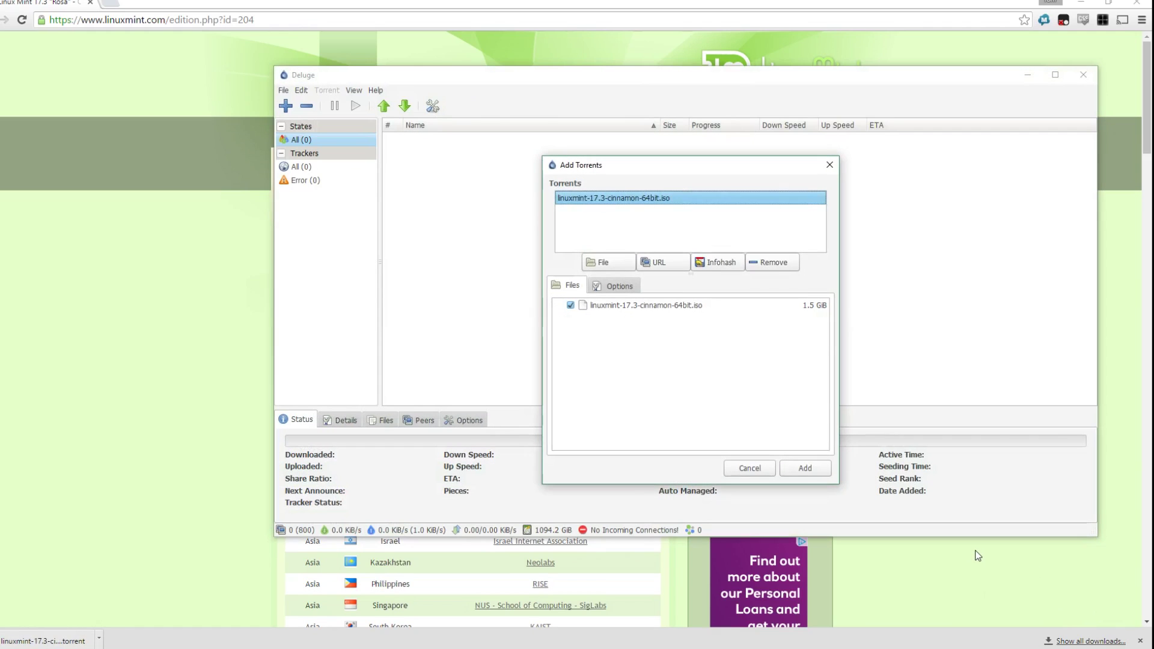
Add linuxmint-17.3-cinnamon-64bit.iso in Deluge, move GlassWire left, and bring Deluge forward
{"action": "left_click", "coordinate": [805, 467]}
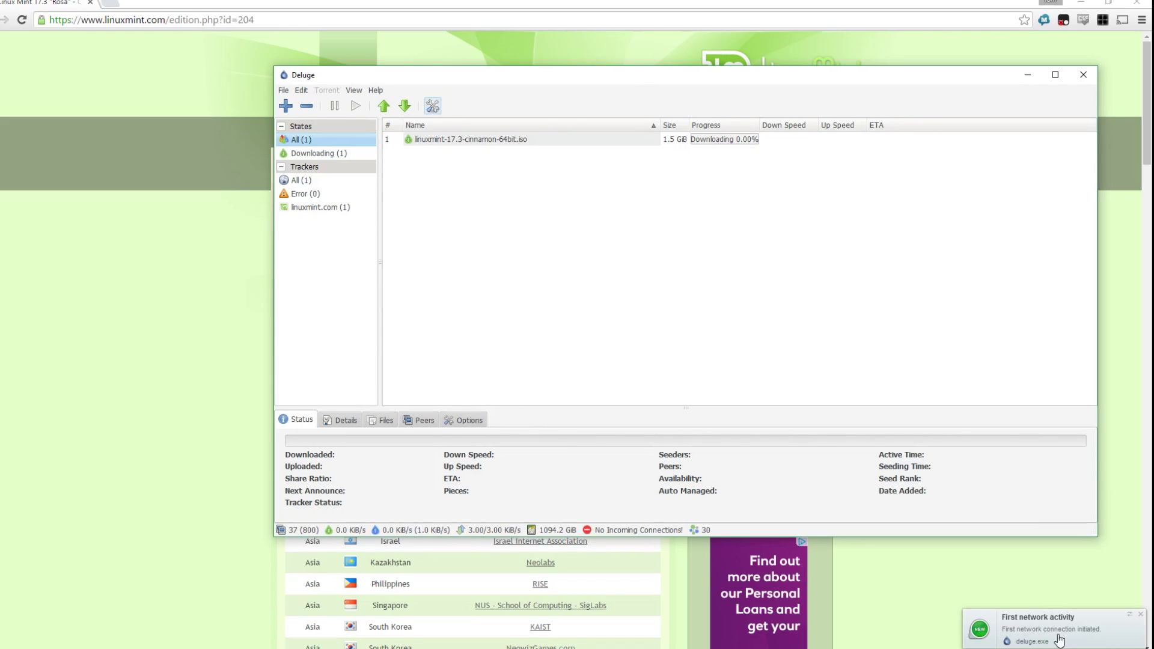
{"action": "left_click", "coordinate": [1033, 637]}
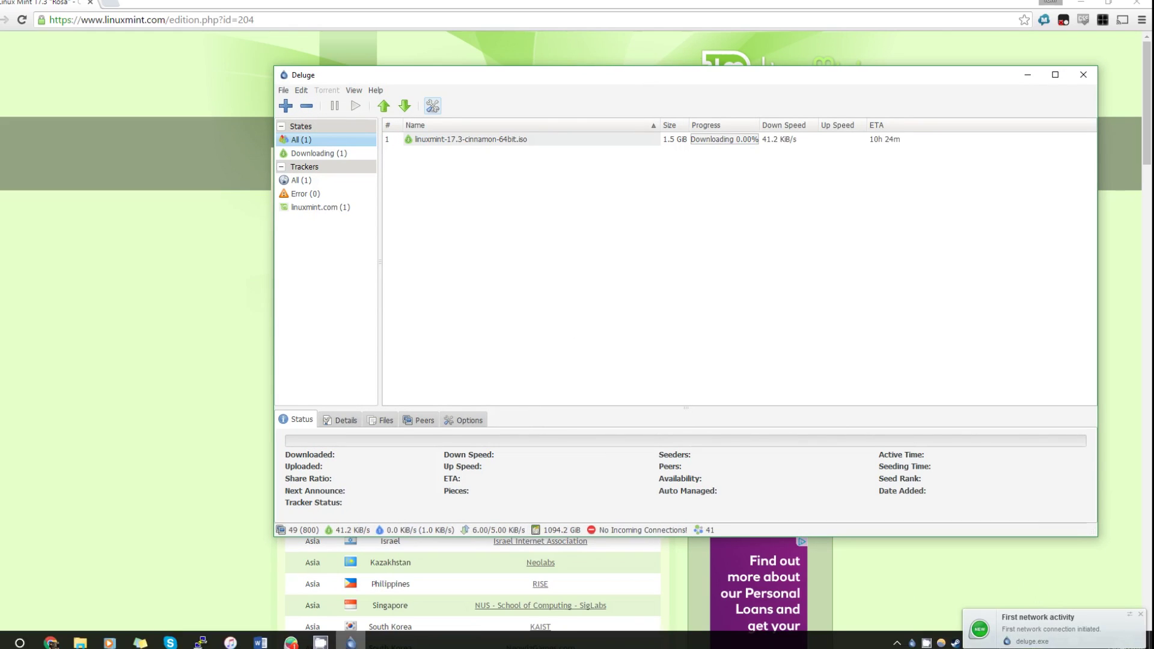
{"action": "left_click_drag", "start_coordinate": [853, 133], "coordinate": [270, 93]}
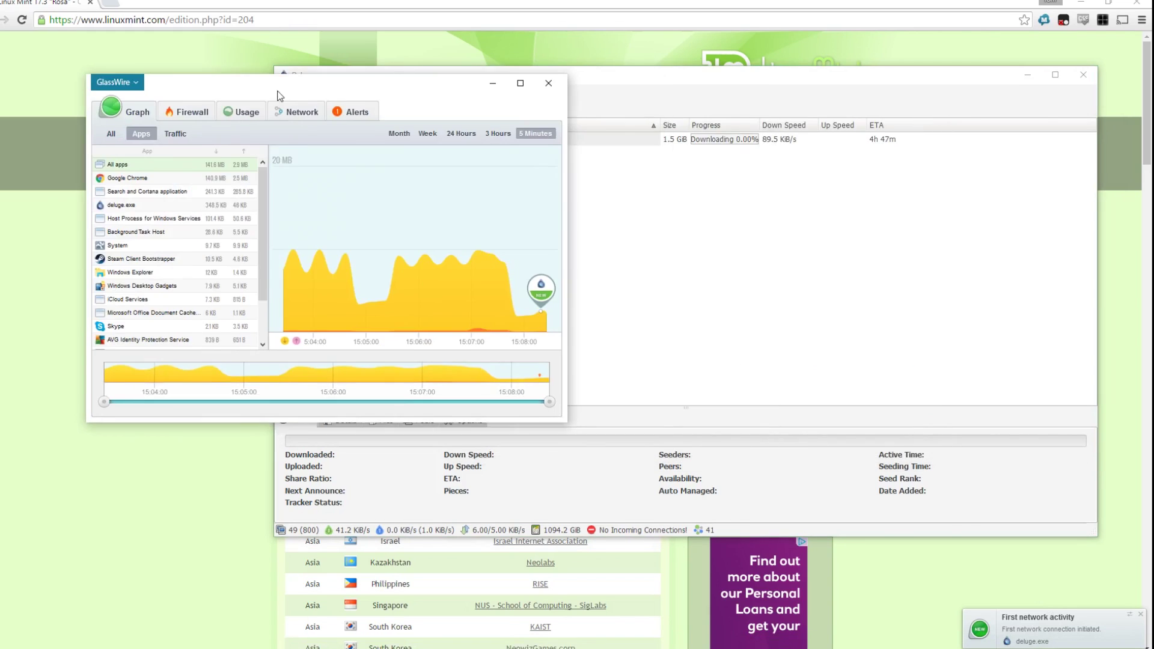
{"action": "left_click", "coordinate": [560, 264]}
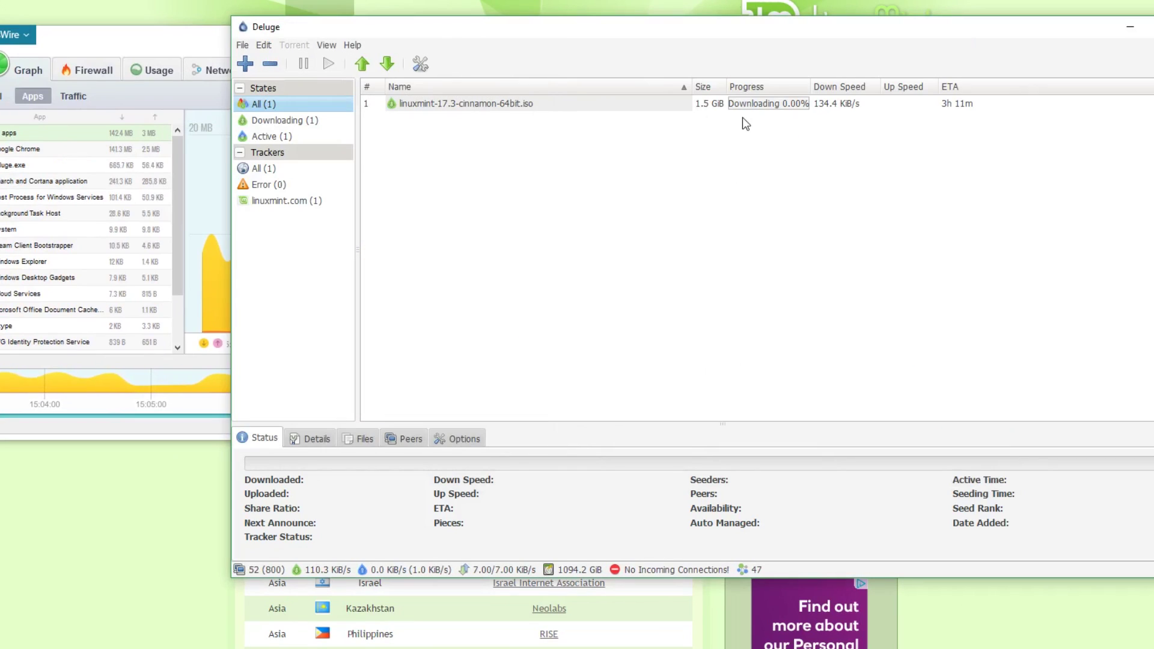
{"action": "left_click_drag", "start_coordinate": [900, 27], "coordinate": [941, 23]}
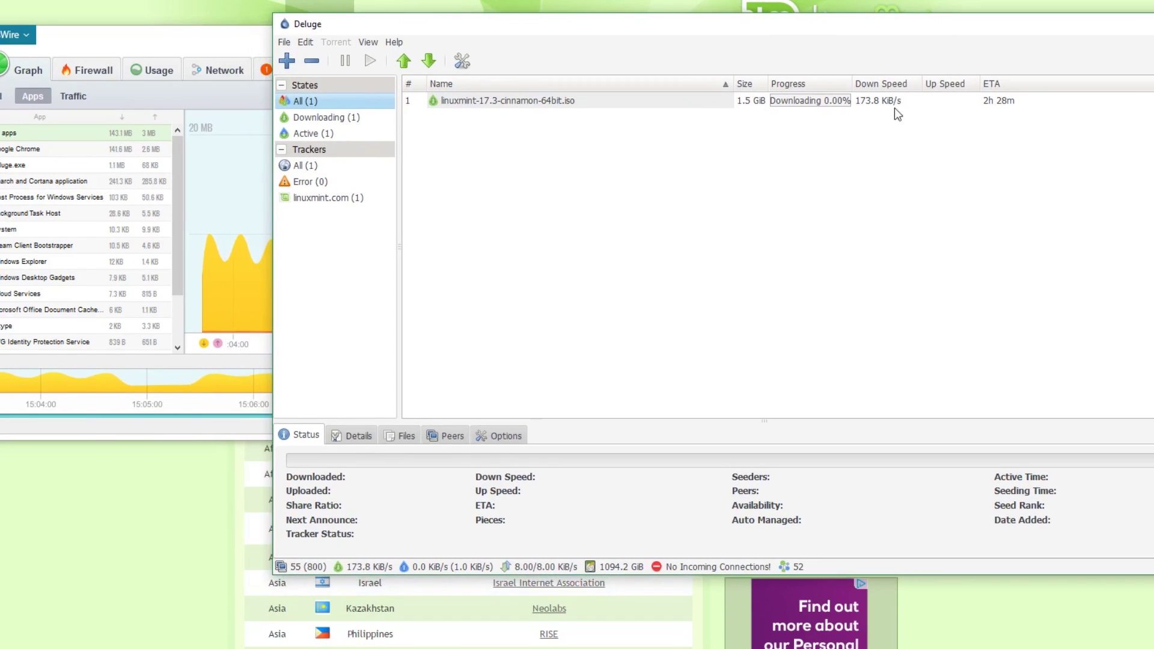
Switch GlassWire to the Traffic view and graph Other, HTTPS, HTTP and DNS traffic
{"action": "left_click", "coordinate": [894, 103]}
{"action": "left_click_drag", "start_coordinate": [154, 46], "coordinate": [73, 33]}
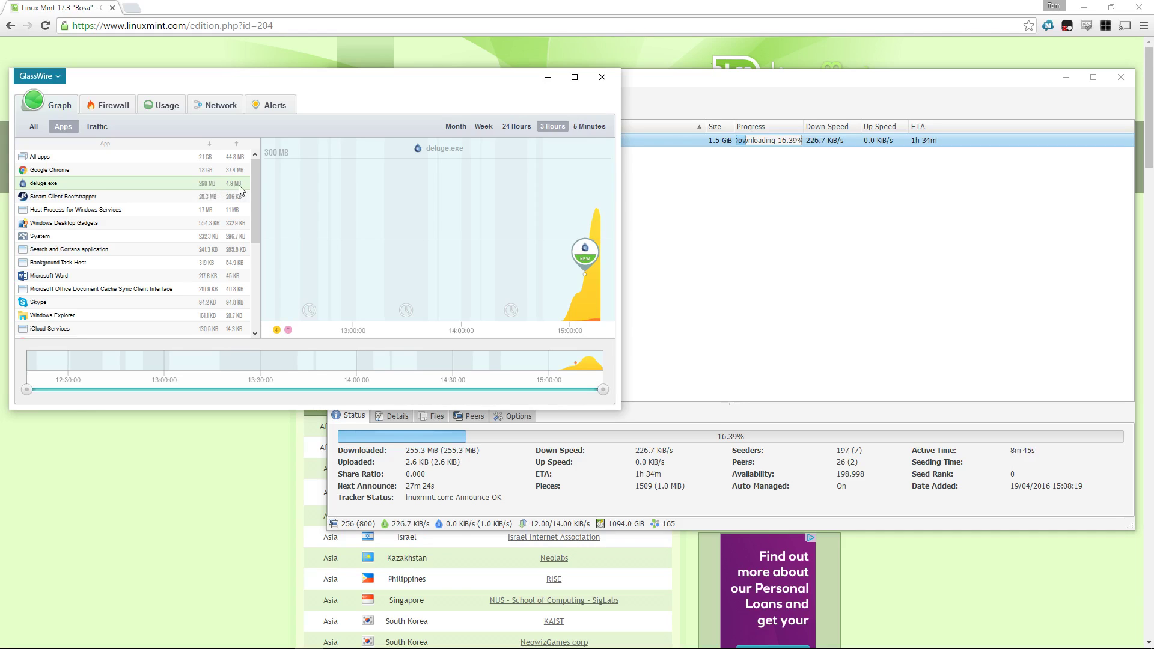
{"action": "left_click", "coordinate": [99, 128]}
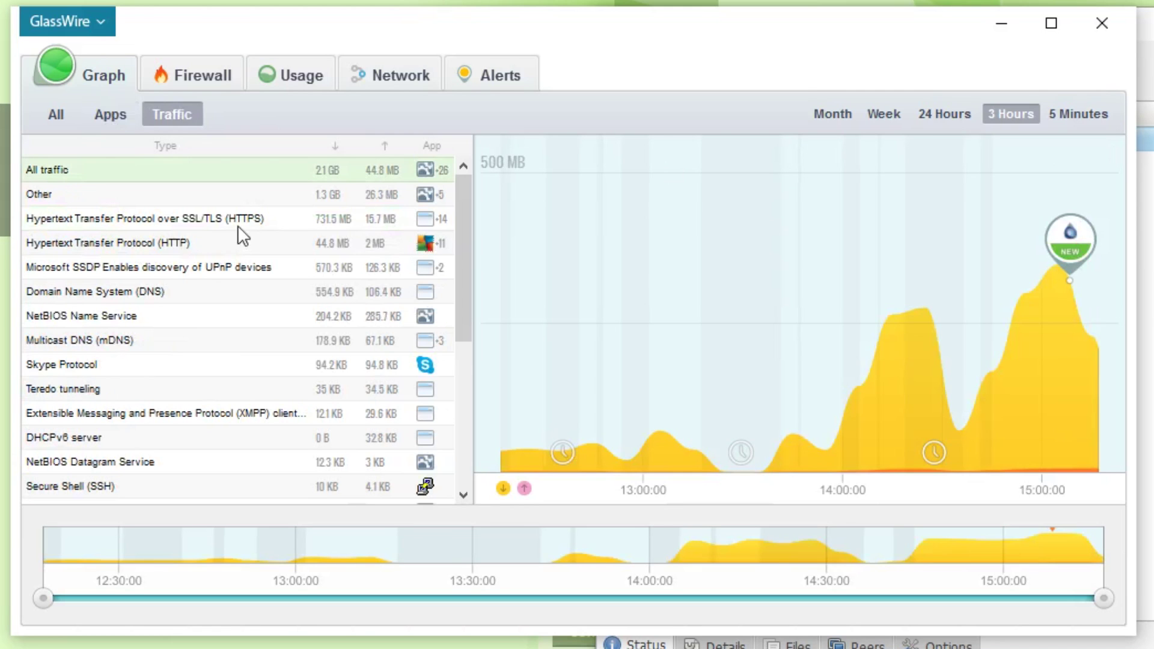
{"action": "left_click", "coordinate": [88, 186]}
{"action": "left_click", "coordinate": [157, 218]}
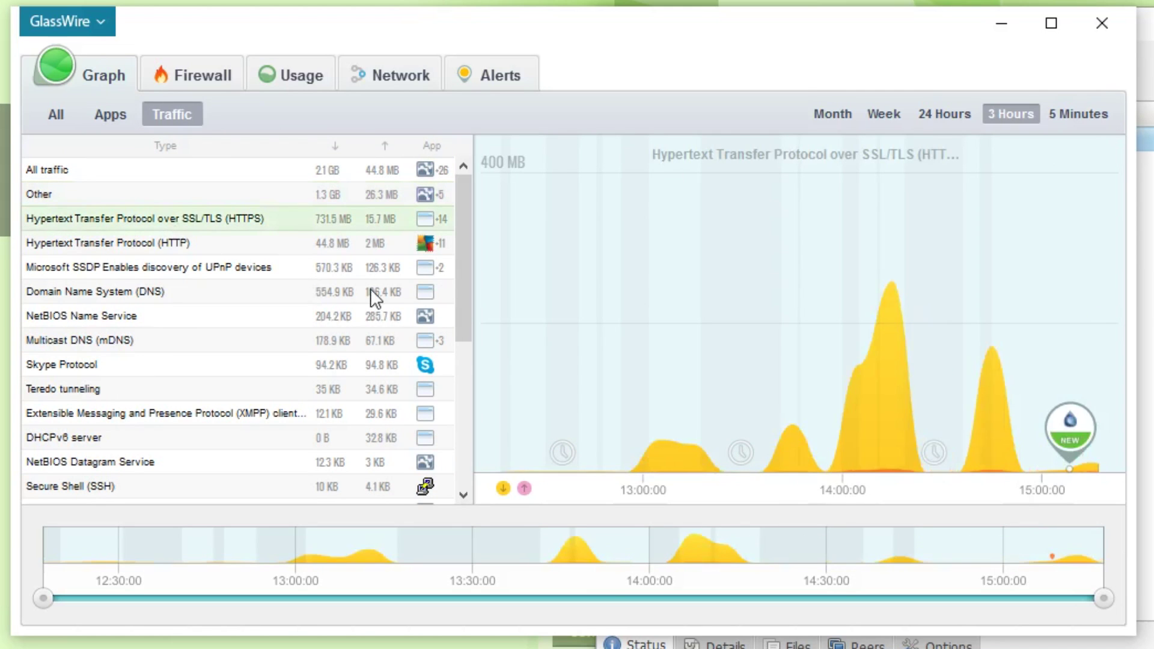
{"action": "left_click", "coordinate": [230, 246]}
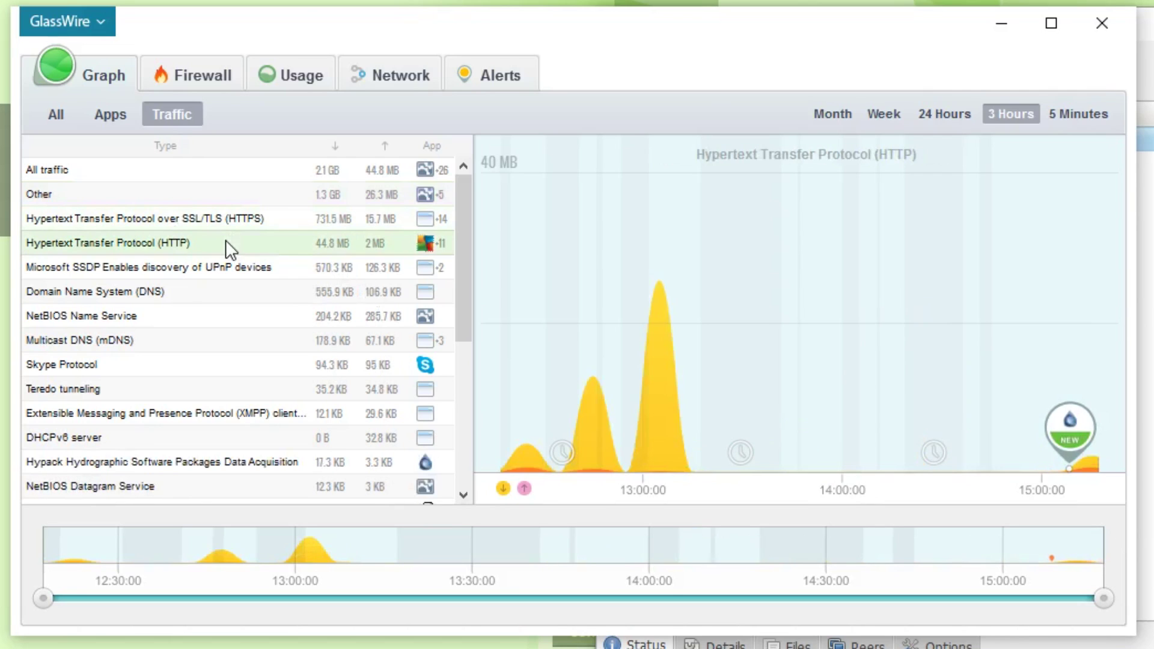
{"action": "left_click", "coordinate": [179, 280]}
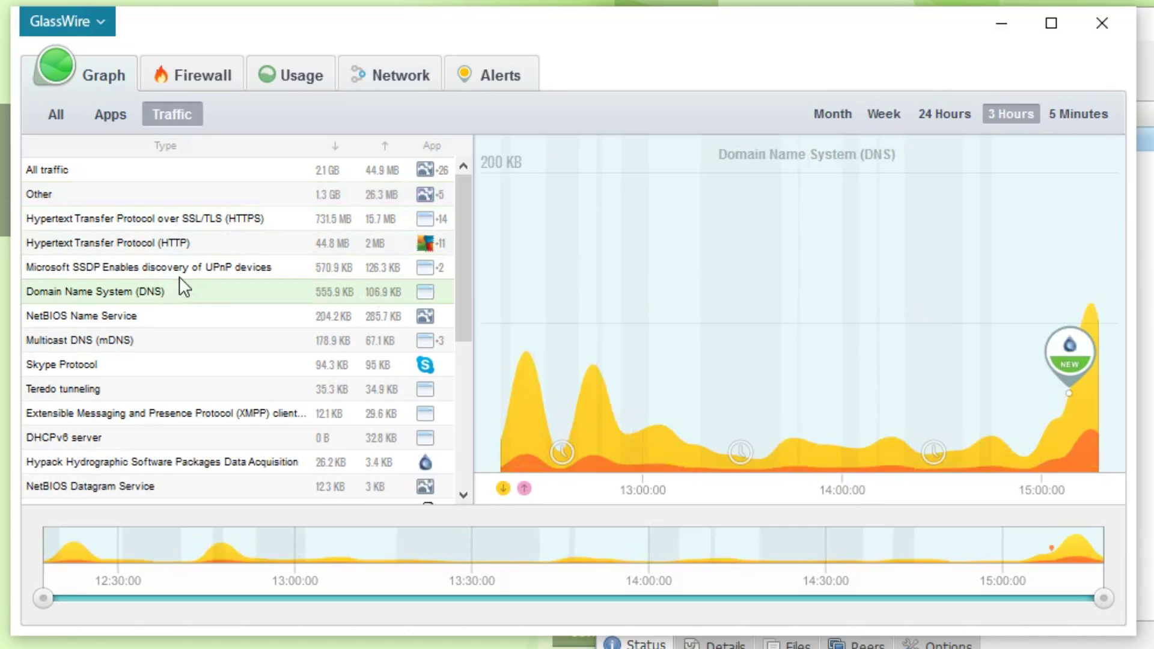
Graph the Skype Protocol, Teredo and BitTorrent traffic types
{"action": "left_click", "coordinate": [114, 362]}
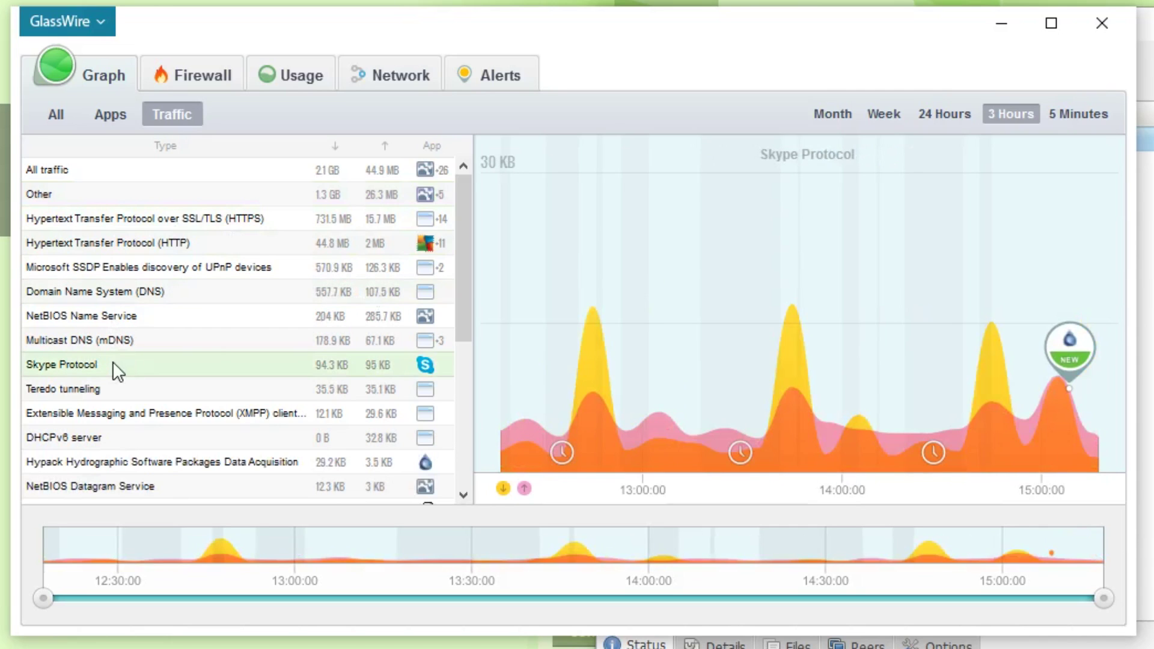
{"action": "left_click", "coordinate": [100, 390]}
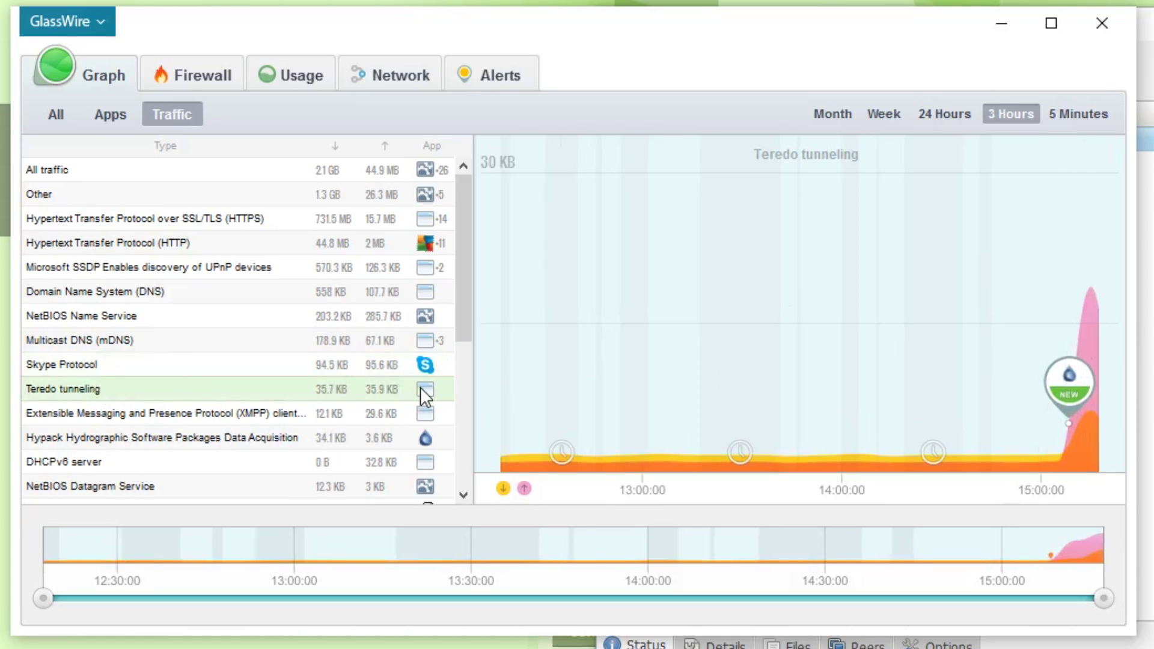
{"action": "mouse_move", "coordinate": [424, 390]}
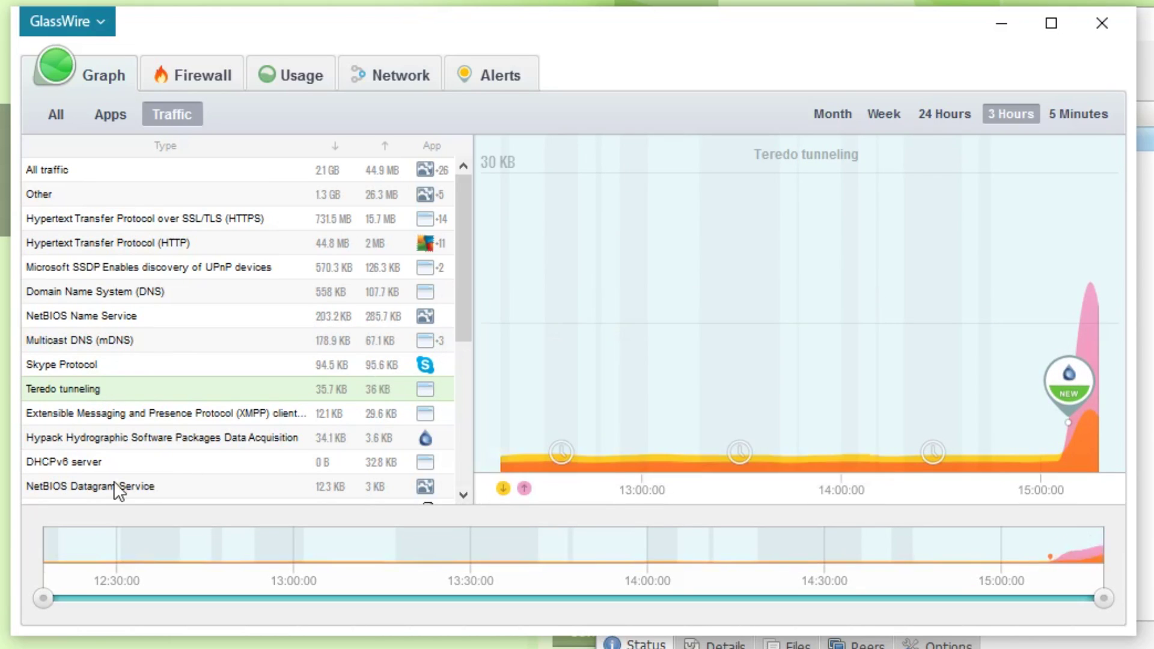
{"action": "scroll", "coordinate": [150, 487], "scroll_direction": "down", "scroll_amount": 1}
{"action": "left_click", "coordinate": [86, 486]}
View the alerts recorded for deluge.exe
{"action": "scroll", "coordinate": [246, 455], "scroll_direction": "down", "scroll_amount": 2}
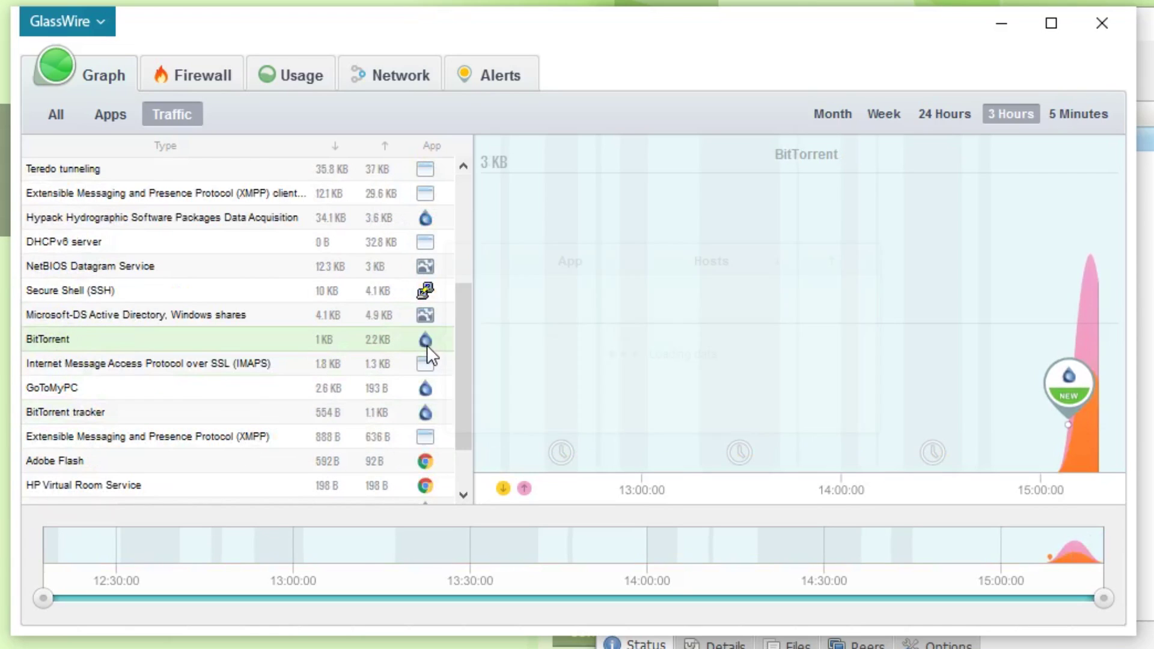
{"action": "mouse_move", "coordinate": [426, 344]}
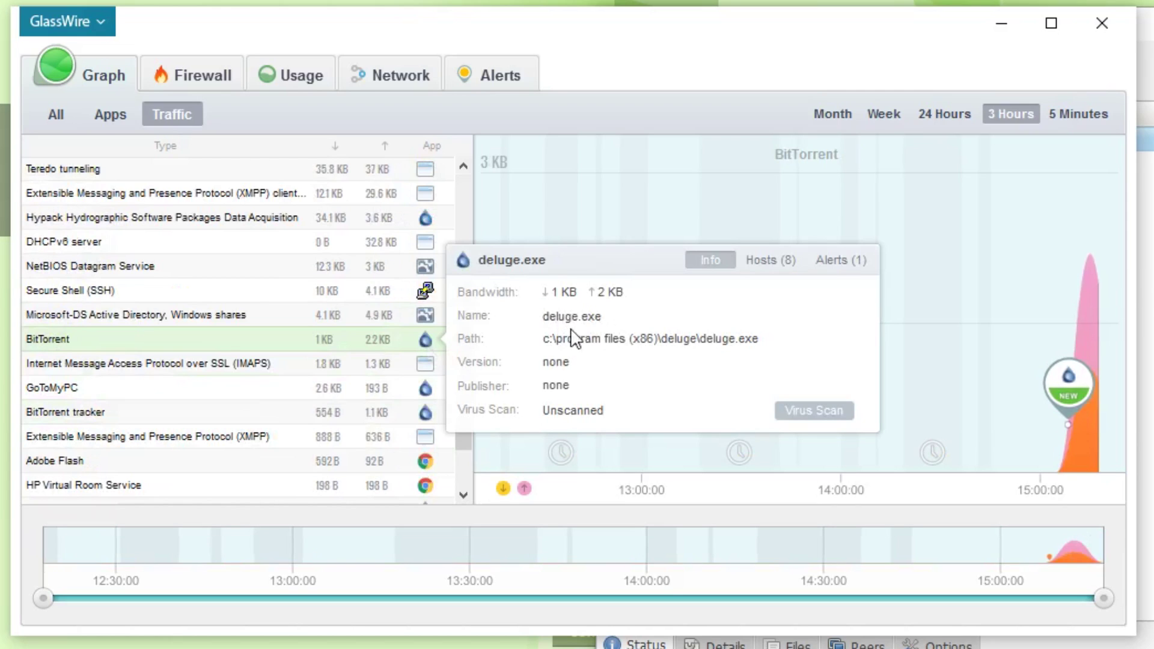
{"action": "left_click", "coordinate": [844, 259]}
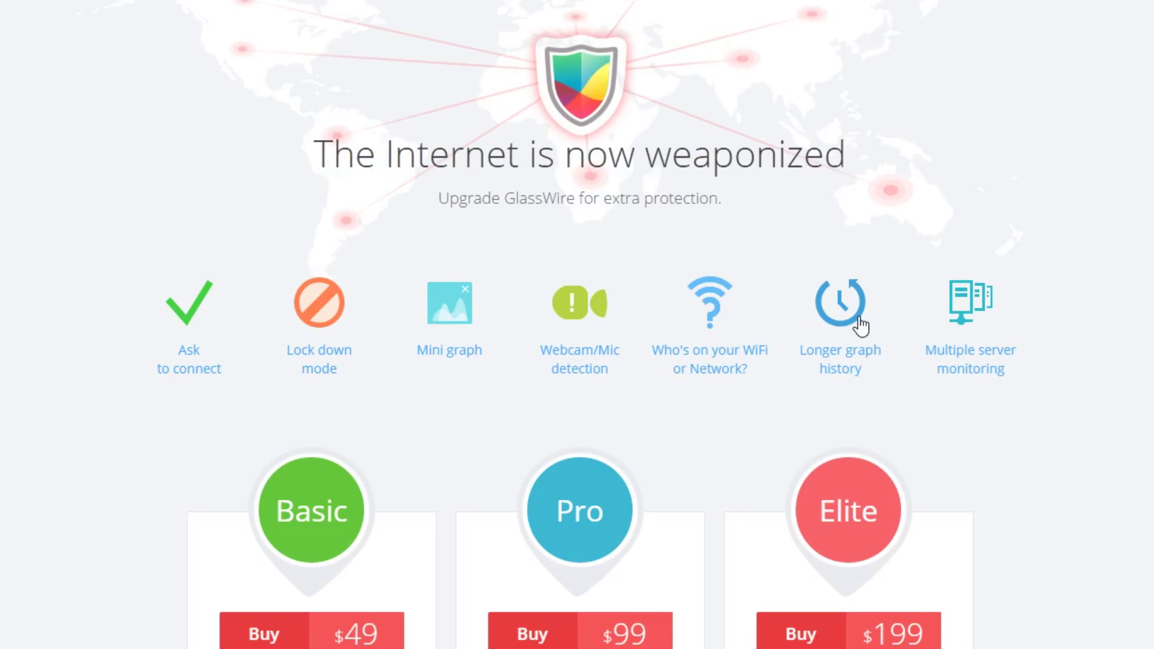
Review the Basic plan's 1 PC and one-time fee details, then paste the activation code
{"action": "scroll", "coordinate": [1000, 331], "scroll_direction": "down", "scroll_amount": 5}
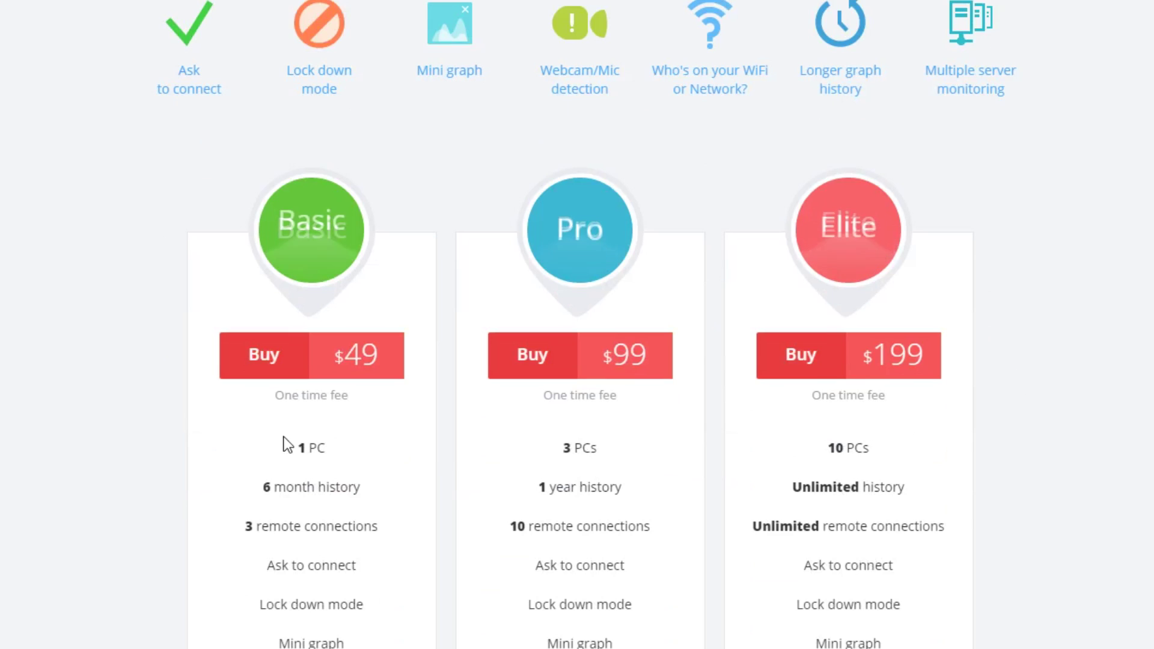
{"action": "left_click_drag", "start_coordinate": [297, 448], "coordinate": [329, 451]}
{"action": "left_click_drag", "start_coordinate": [279, 398], "coordinate": [355, 394]}
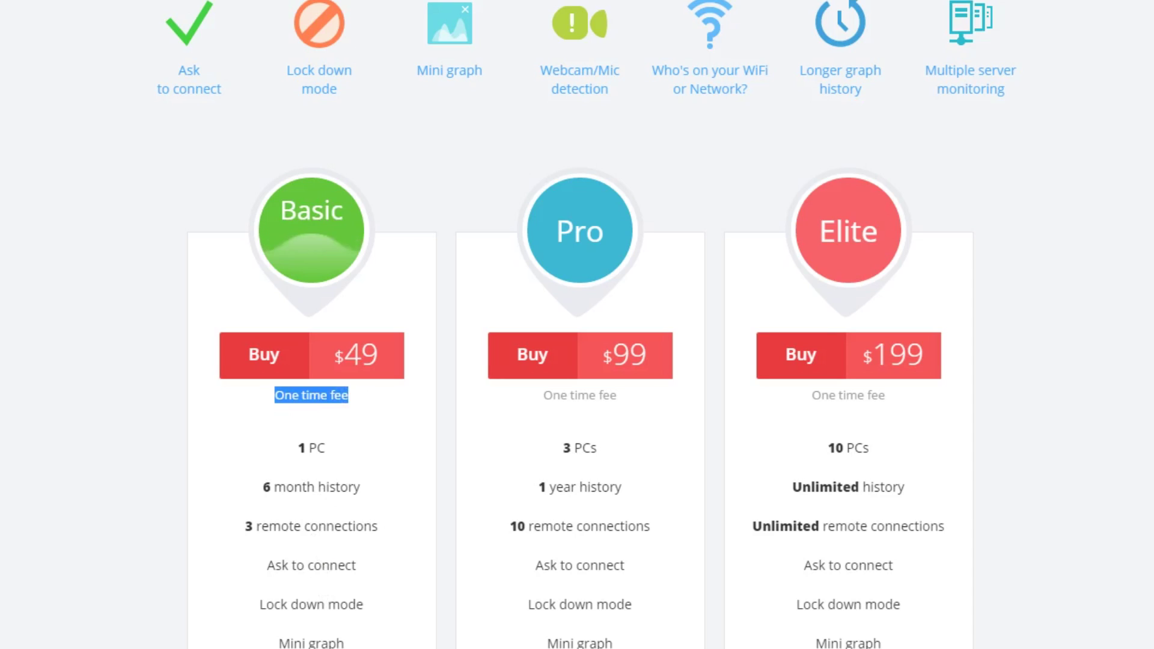
{"action": "scroll", "coordinate": [330, 546], "scroll_direction": "down", "scroll_amount": 3}
{"action": "scroll", "coordinate": [577, 325], "scroll_direction": "down", "scroll_amount": 2}
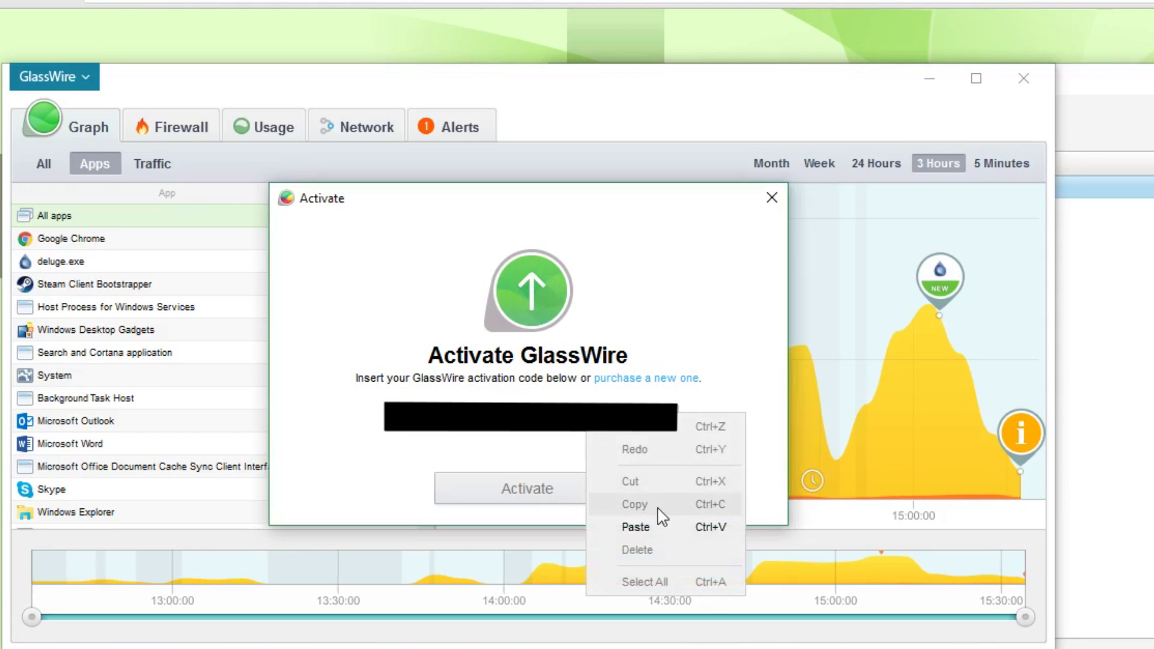
{"action": "left_click", "coordinate": [663, 528]}
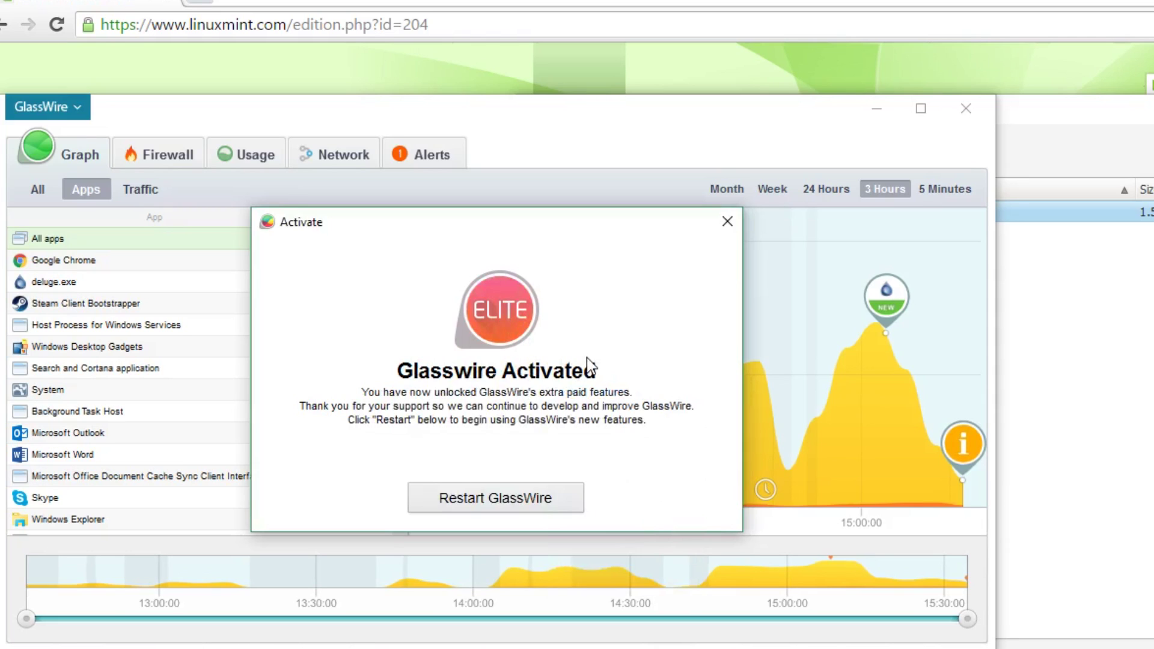
Restart GlassWire, dismiss the Microsoft Outlook application info alert, and list traffic by app
{"action": "left_click", "coordinate": [543, 501]}
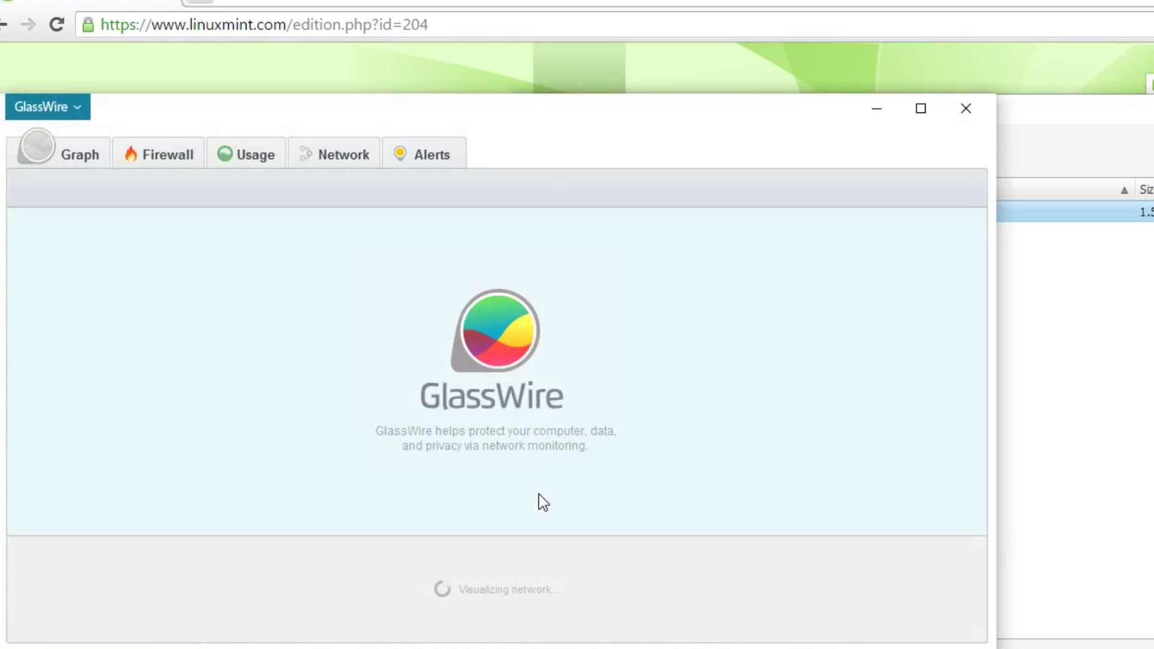
{"action": "left_click_drag", "start_coordinate": [519, 109], "coordinate": [739, 248]}
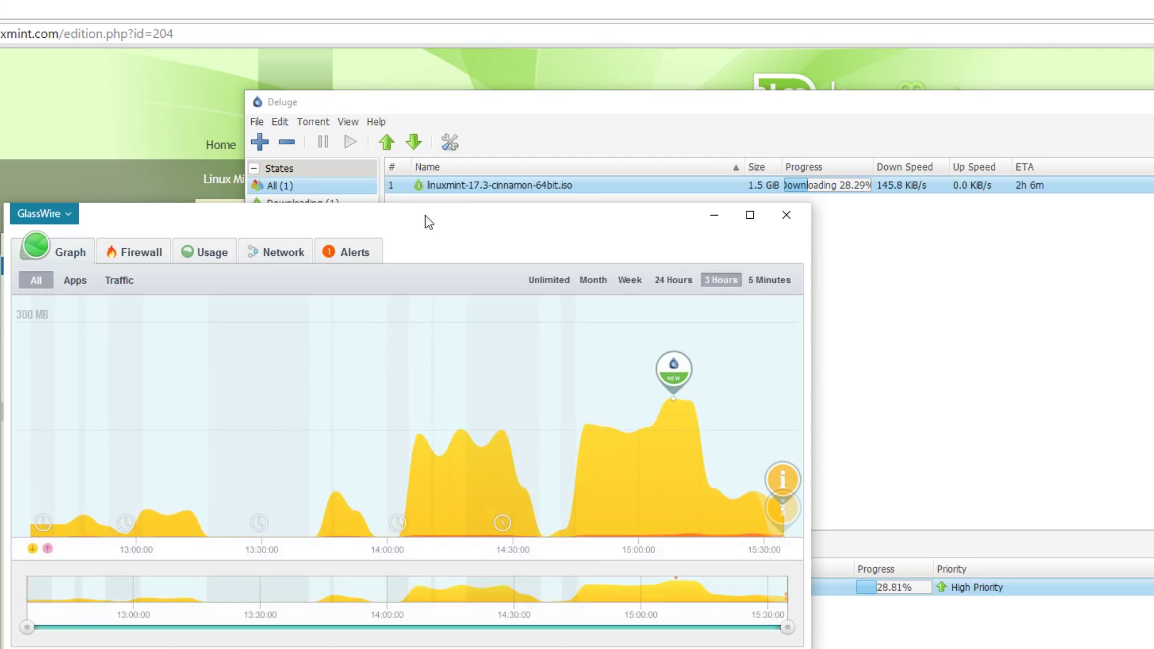
{"action": "left_click", "coordinate": [782, 481]}
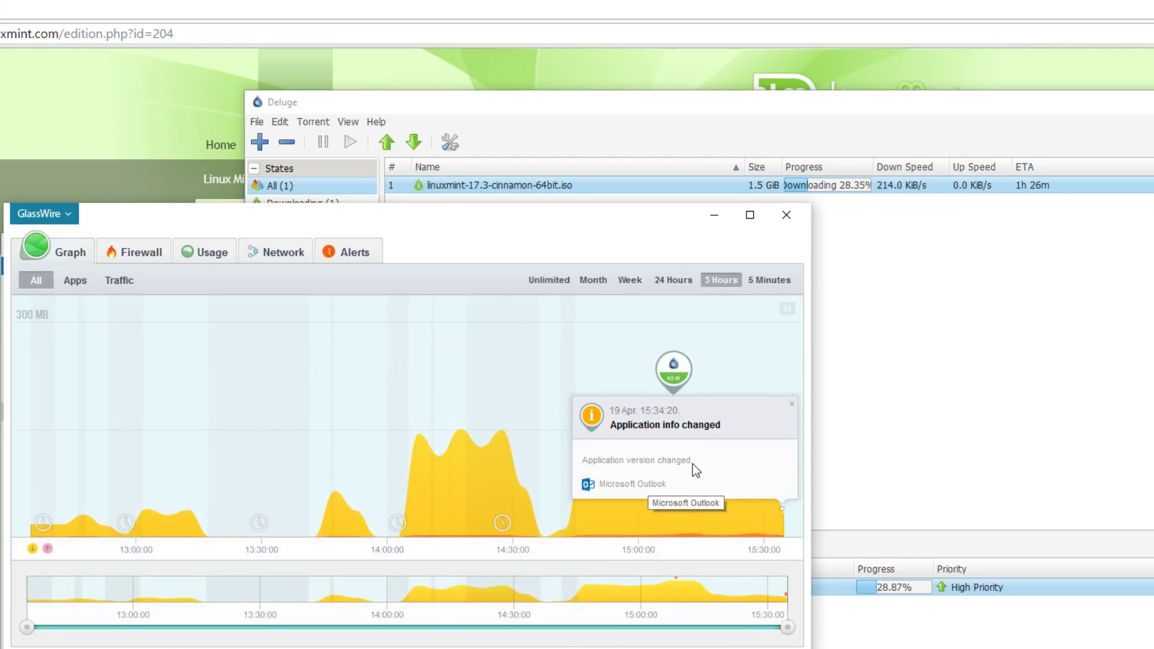
{"action": "left_click", "coordinate": [792, 405]}
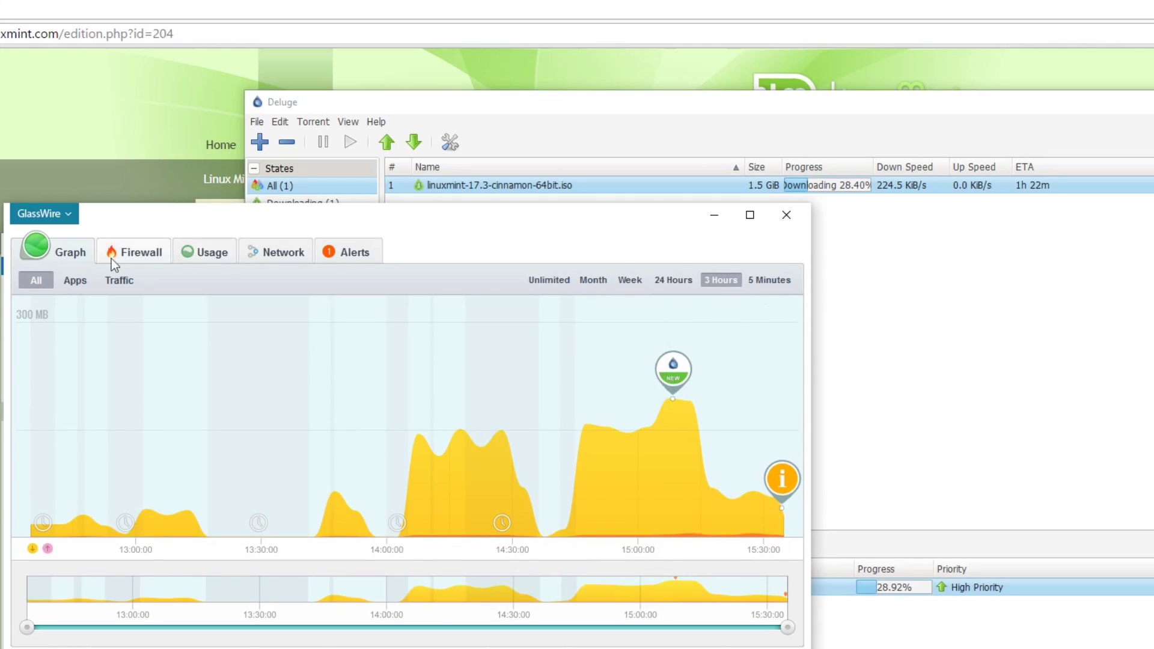
{"action": "left_click", "coordinate": [74, 280]}
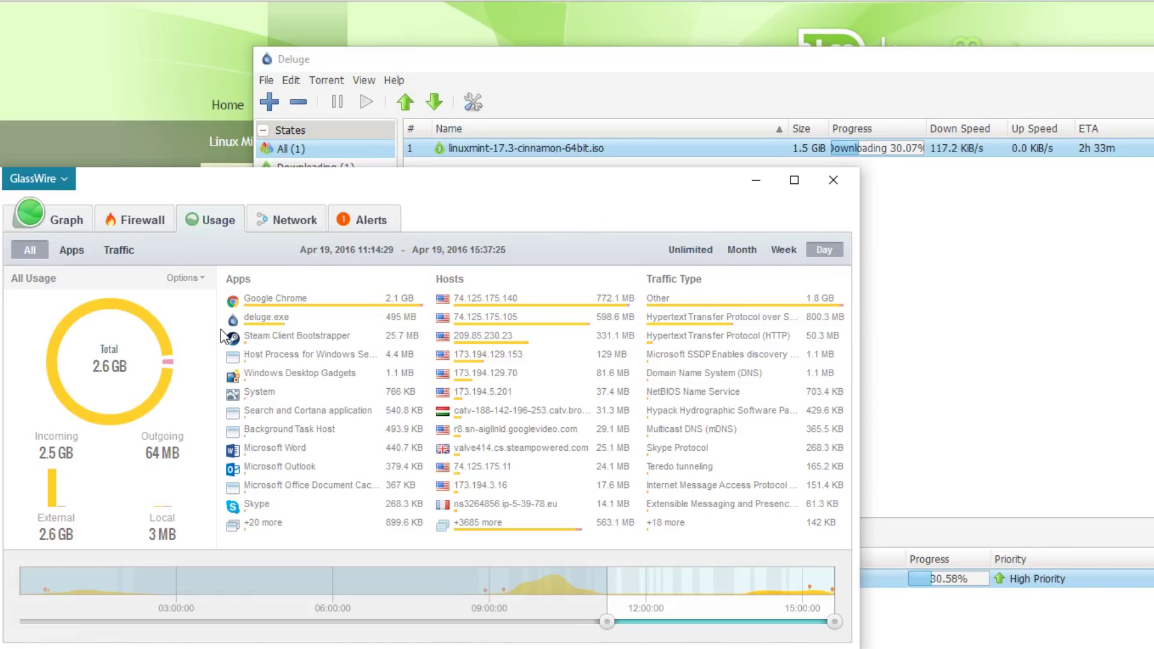
Check deluge.exe's Hosts, Alerts and Info tabs
{"action": "mouse_move", "coordinate": [234, 324]}
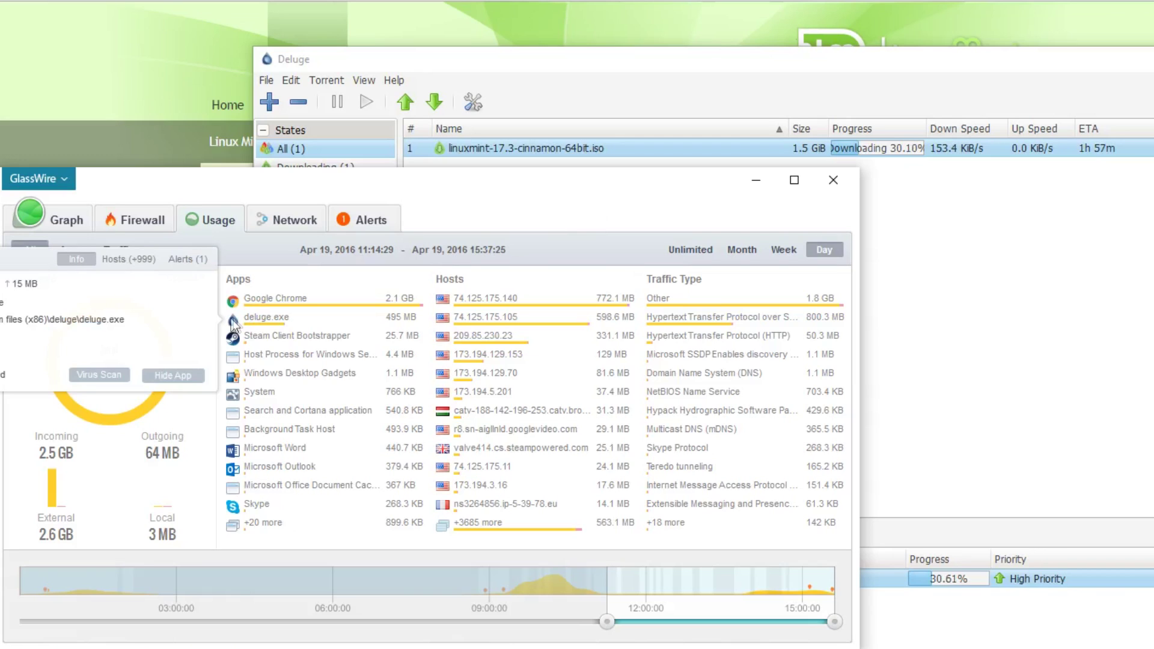
{"action": "left_click", "coordinate": [131, 261]}
{"action": "left_click", "coordinate": [174, 261]}
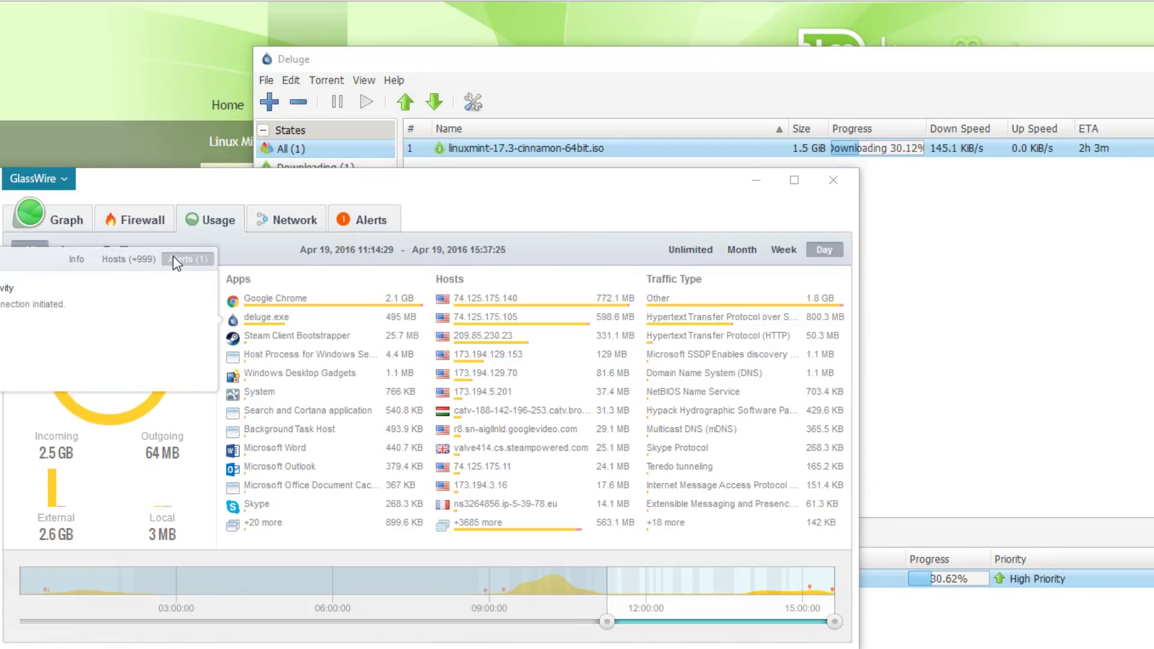
{"action": "left_click", "coordinate": [73, 260]}
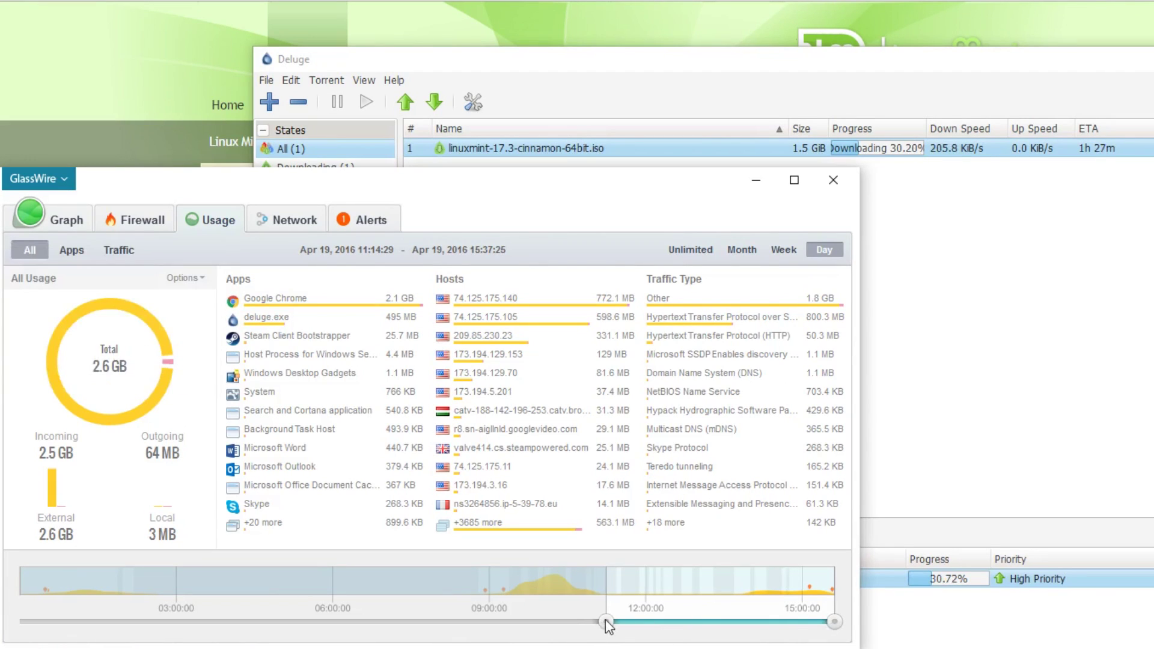
Start the usage period at 12:00 and break usage down by traffic type
{"action": "left_click_drag", "start_coordinate": [606, 621], "coordinate": [645, 621]}
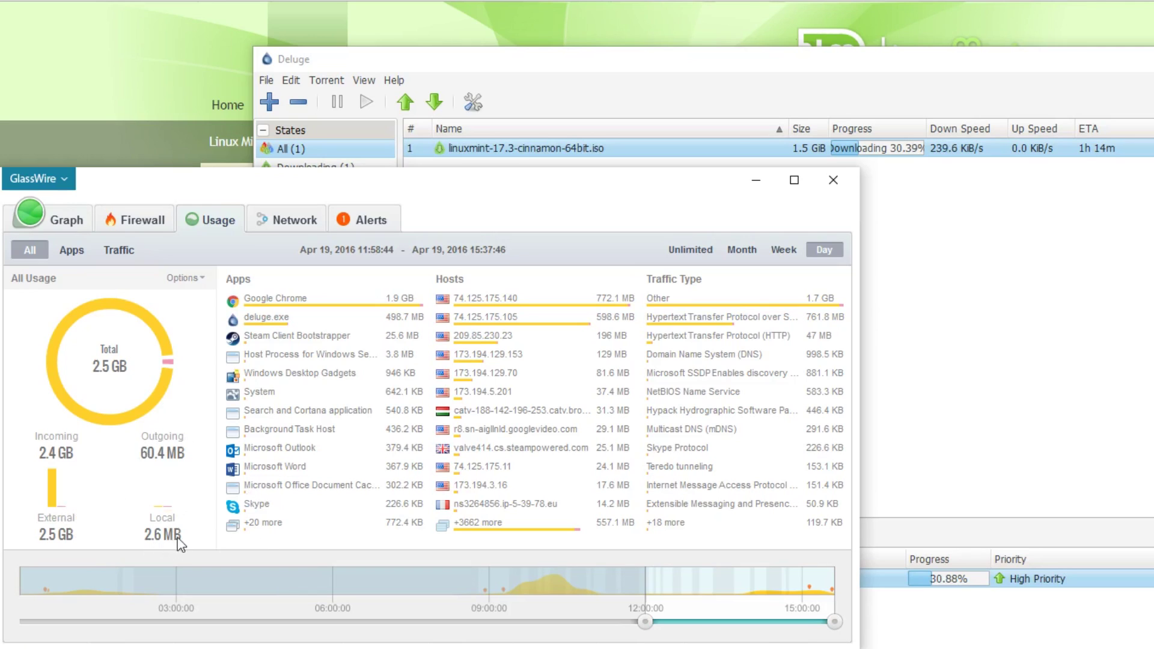
{"action": "mouse_move", "coordinate": [236, 527]}
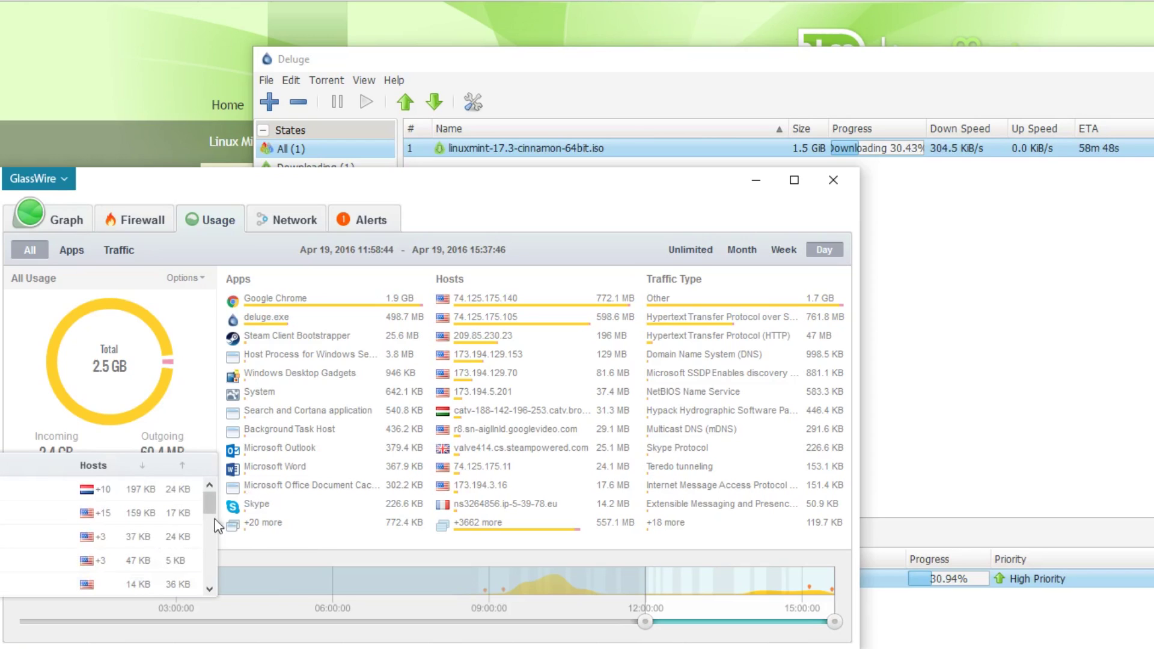
{"action": "left_click_drag", "start_coordinate": [212, 510], "coordinate": [213, 532]}
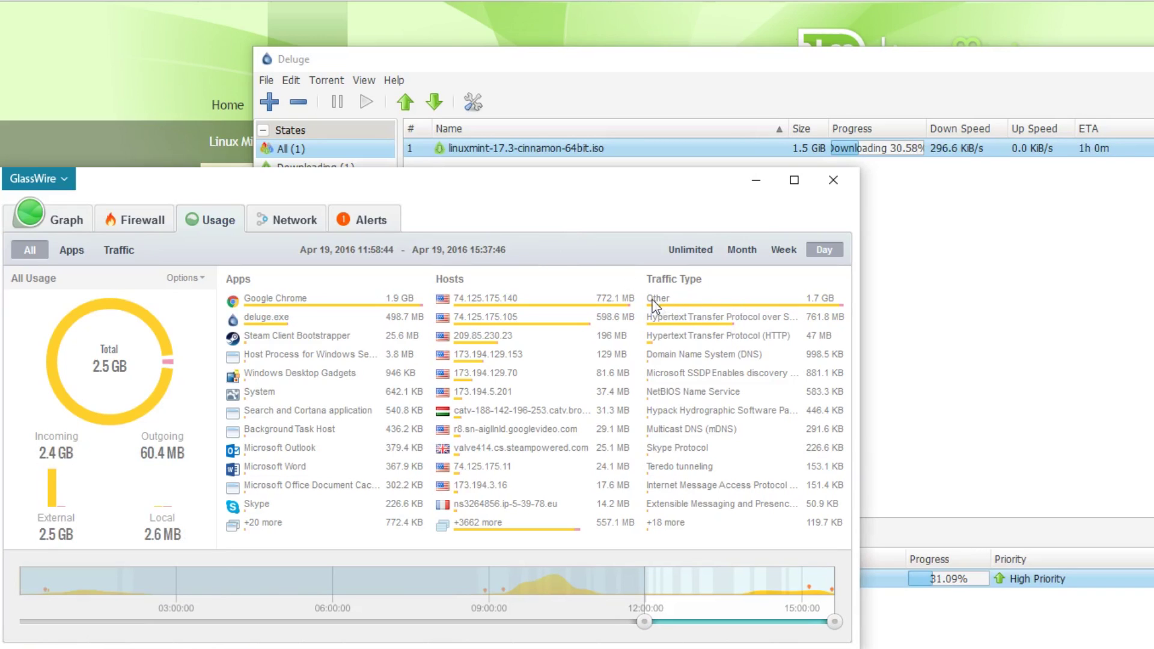
{"action": "left_click", "coordinate": [118, 249]}
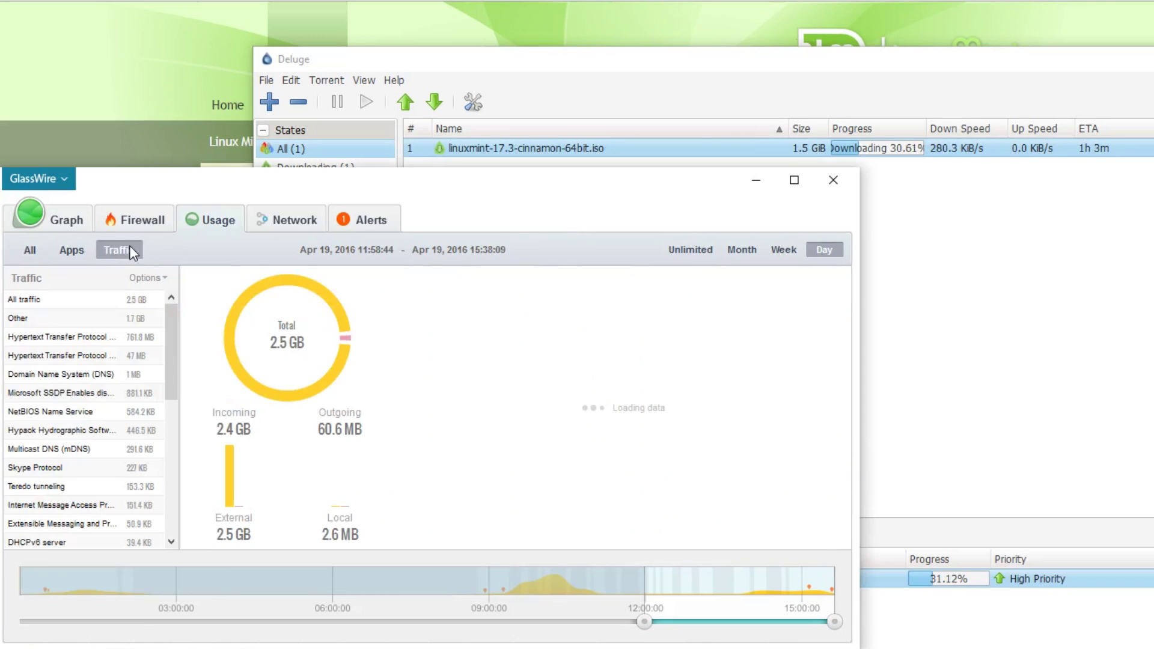
Show usage for Other, HTTP, then Secure Shell (SSH) traffic, and open GlassWire's Settings
{"action": "left_click", "coordinate": [75, 318]}
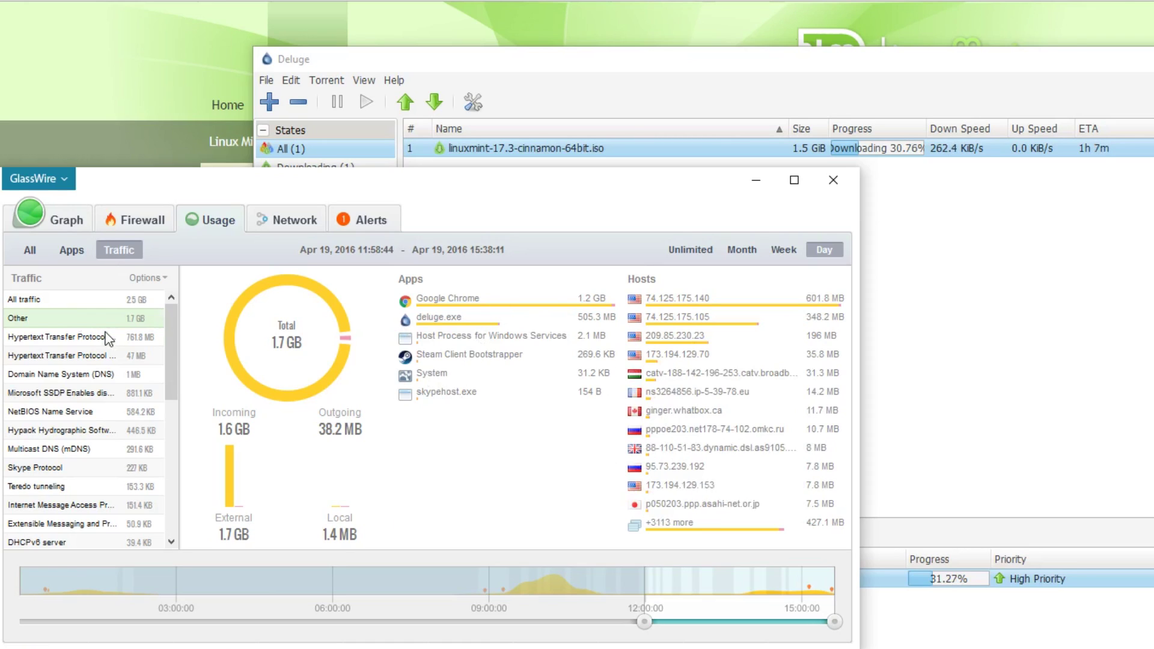
{"action": "left_click", "coordinate": [97, 340]}
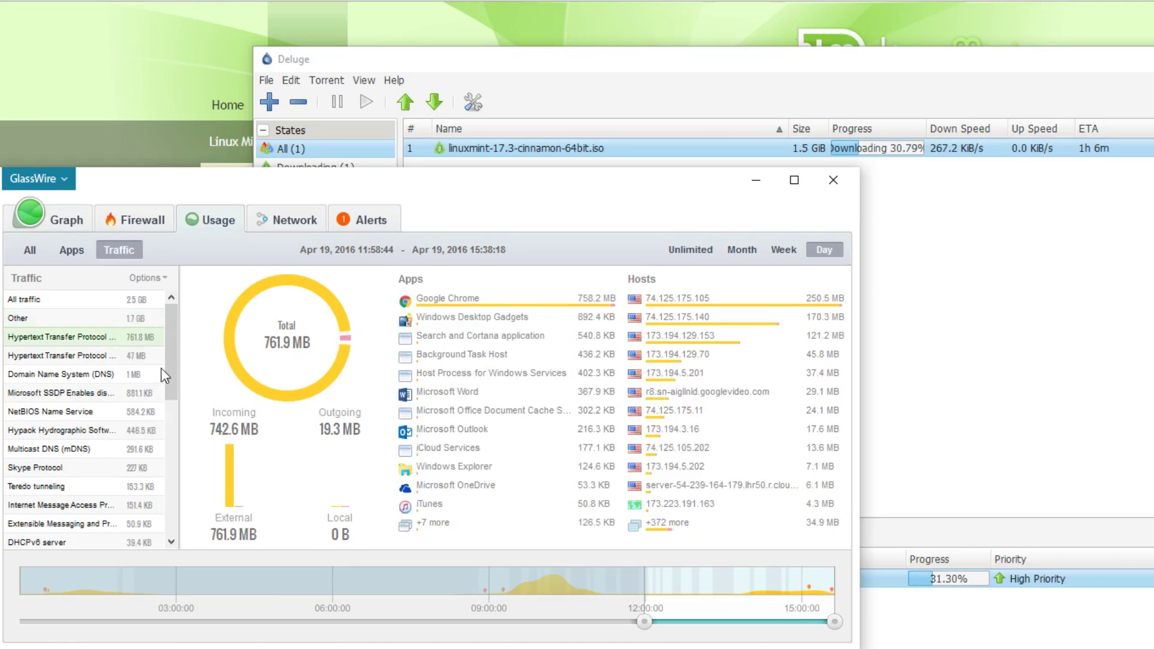
{"action": "scroll", "coordinate": [164, 409], "scroll_direction": "down", "scroll_amount": 3}
{"action": "left_click", "coordinate": [75, 428]}
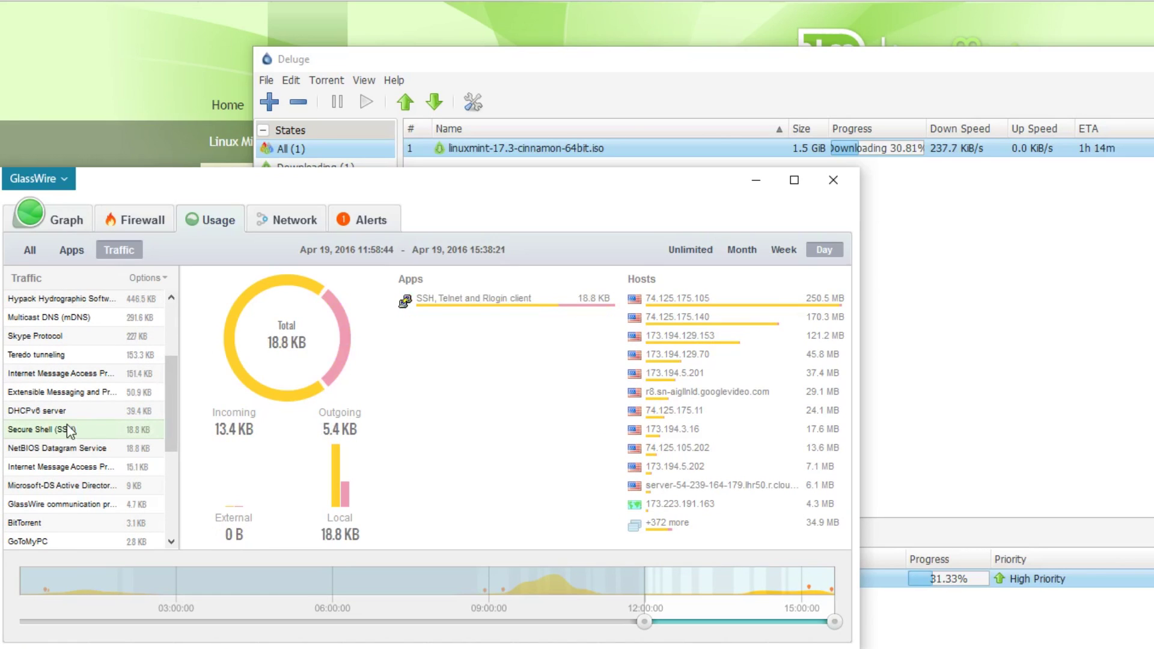
{"action": "left_click", "coordinate": [54, 182]}
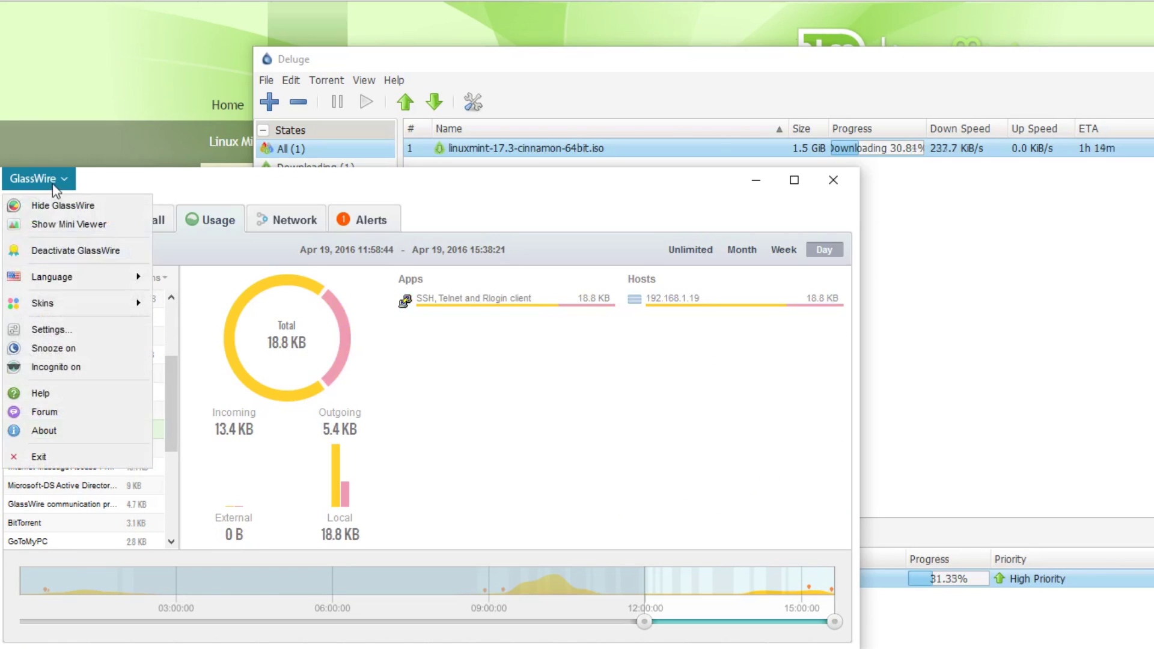
{"action": "left_click", "coordinate": [110, 329]}
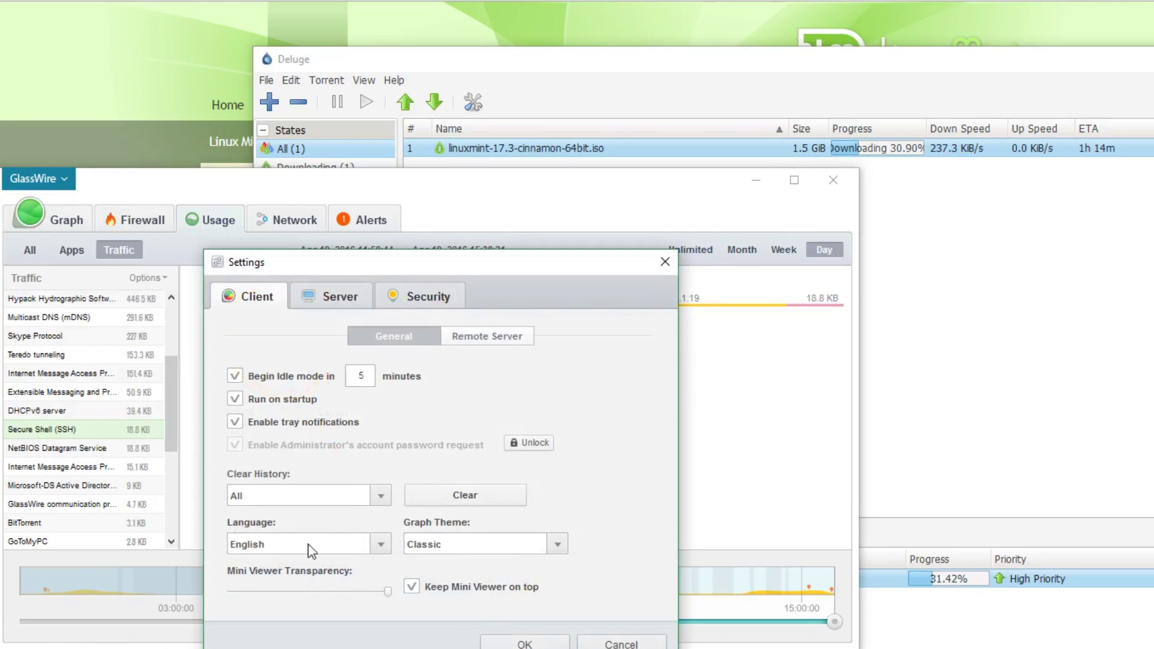
Unlock the Security settings and enable Camera and mic monitor and Network device monitor alerts
{"action": "left_click", "coordinate": [406, 298]}
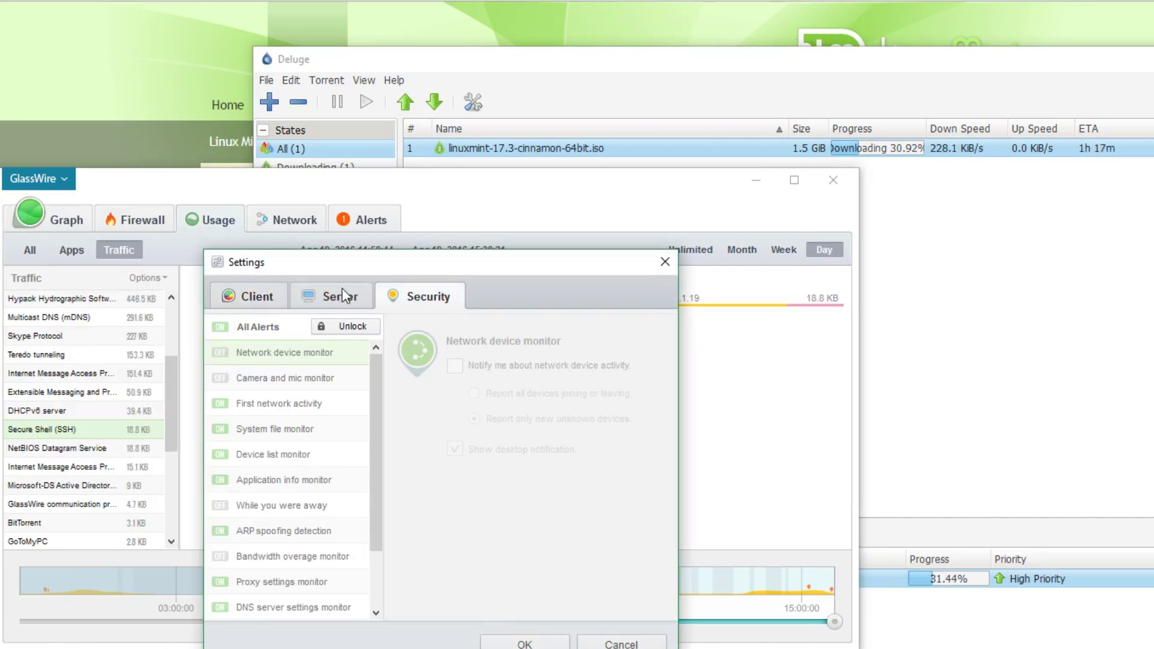
{"action": "left_click", "coordinate": [350, 327]}
{"action": "left_click", "coordinate": [256, 383]}
{"action": "left_click", "coordinate": [601, 368]}
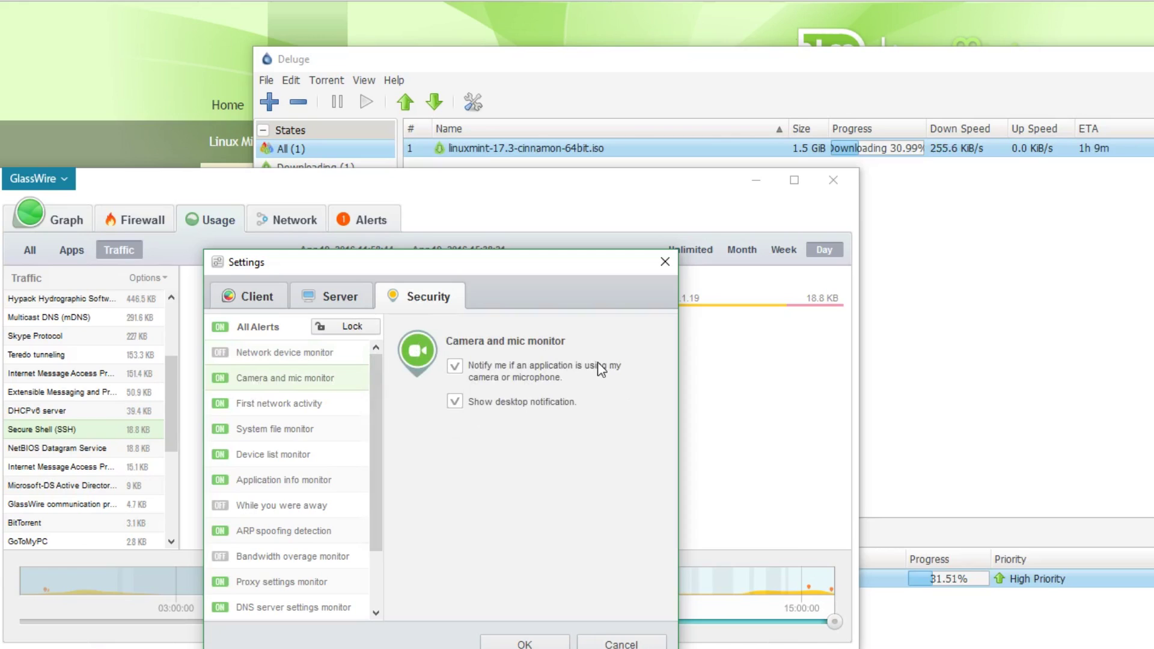
{"action": "left_click", "coordinate": [308, 357]}
{"action": "left_click", "coordinate": [527, 363]}
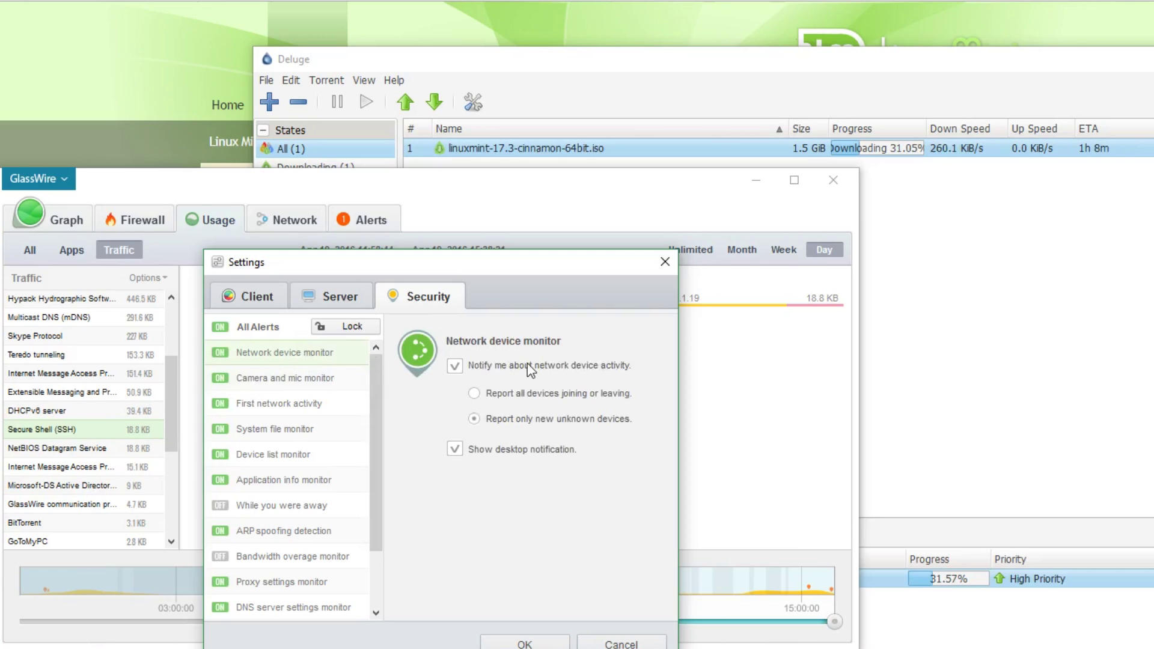
Look through the While you were away, Bandwidth overage and Internet access monitor settings
{"action": "left_click", "coordinate": [306, 508]}
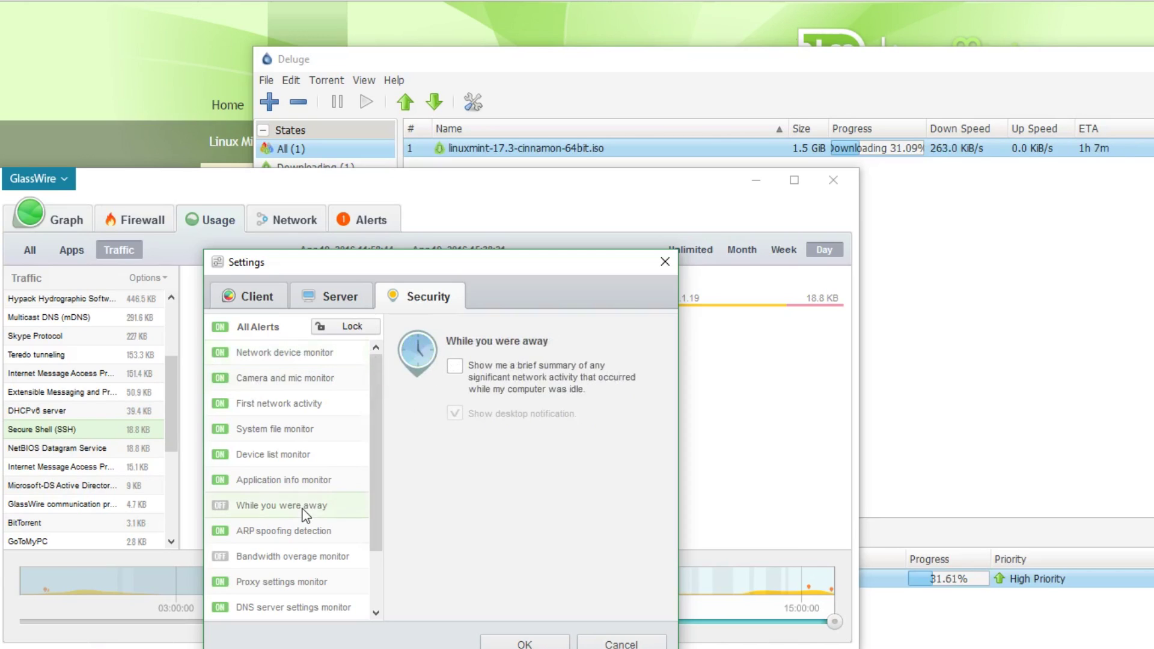
{"action": "left_click", "coordinate": [330, 554]}
{"action": "scroll", "coordinate": [377, 501], "scroll_direction": "down", "scroll_amount": 1}
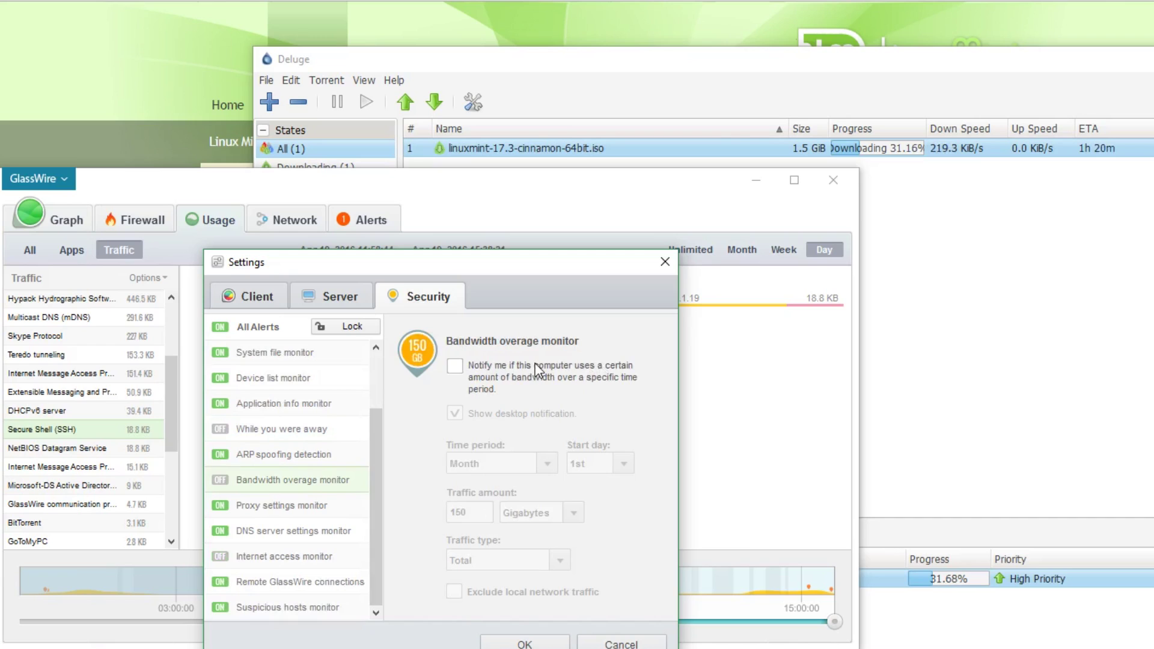
{"action": "left_click", "coordinate": [335, 562]}
Enable Internet access monitor alerts, save the settings, and view the local network devices
{"action": "left_click", "coordinate": [611, 372]}
{"action": "left_click", "coordinate": [523, 643]}
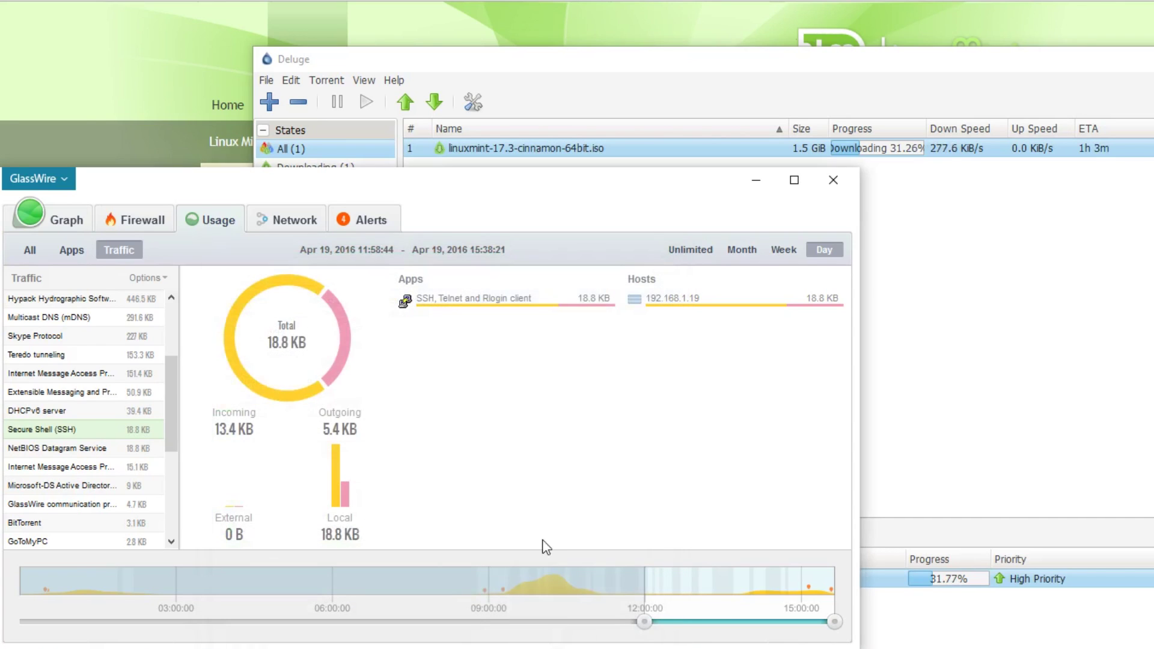
{"action": "left_click", "coordinate": [295, 220]}
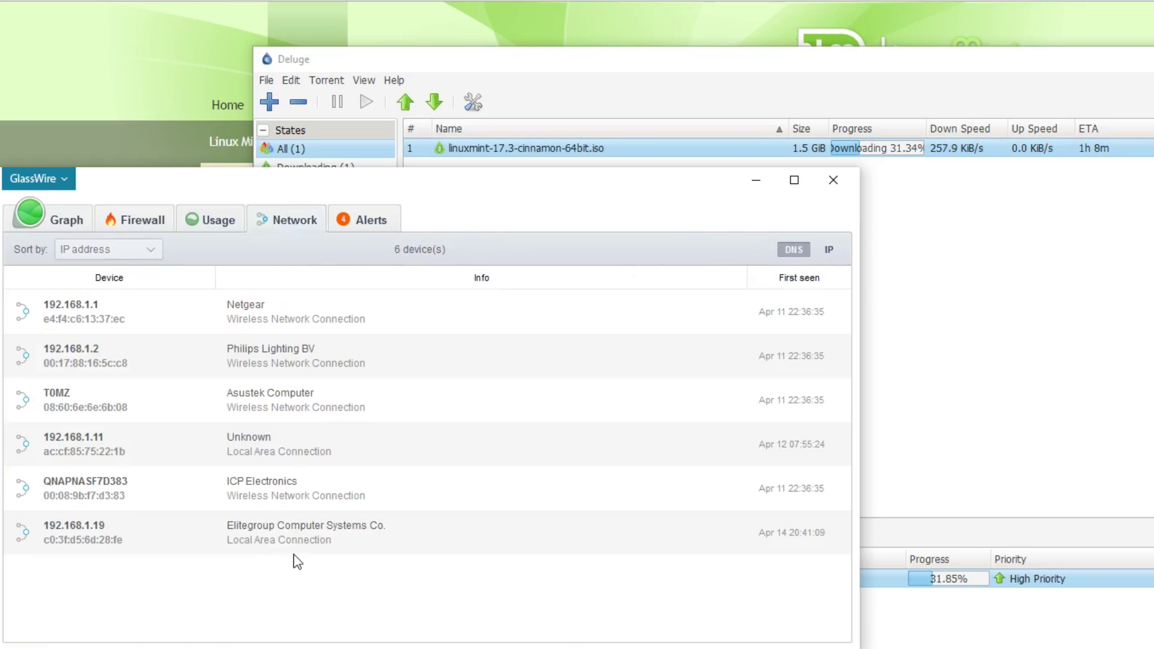
Toggle the 6-device list between IP addresses and names, ending on names
{"action": "left_click", "coordinate": [831, 249]}
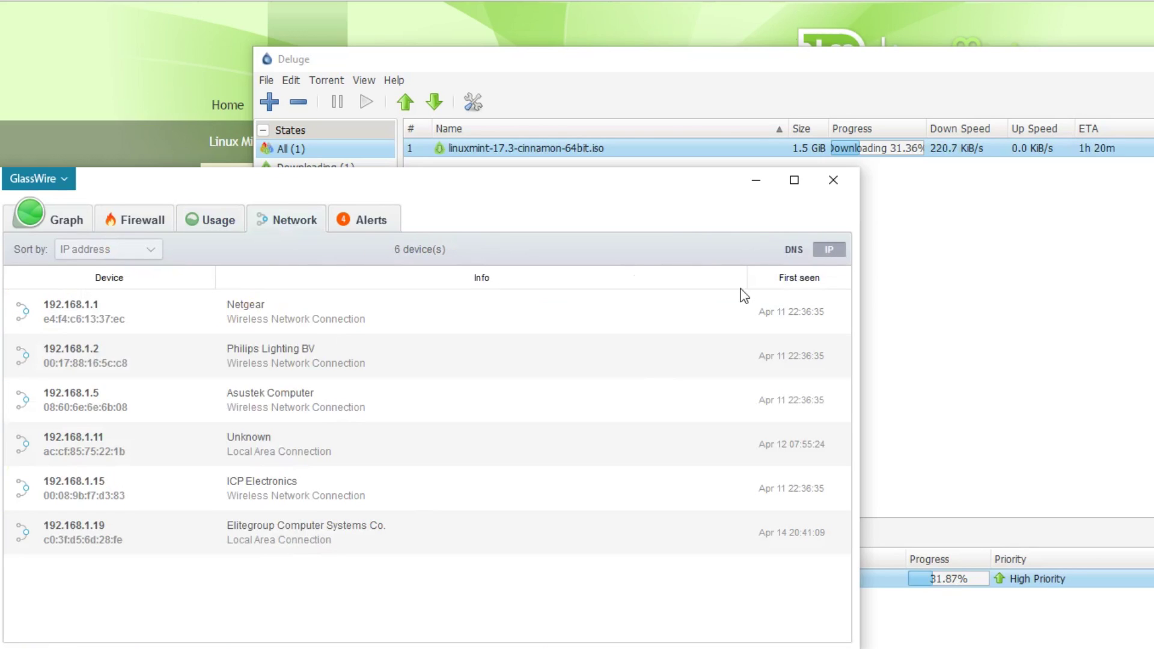
{"action": "left_click", "coordinate": [804, 250]}
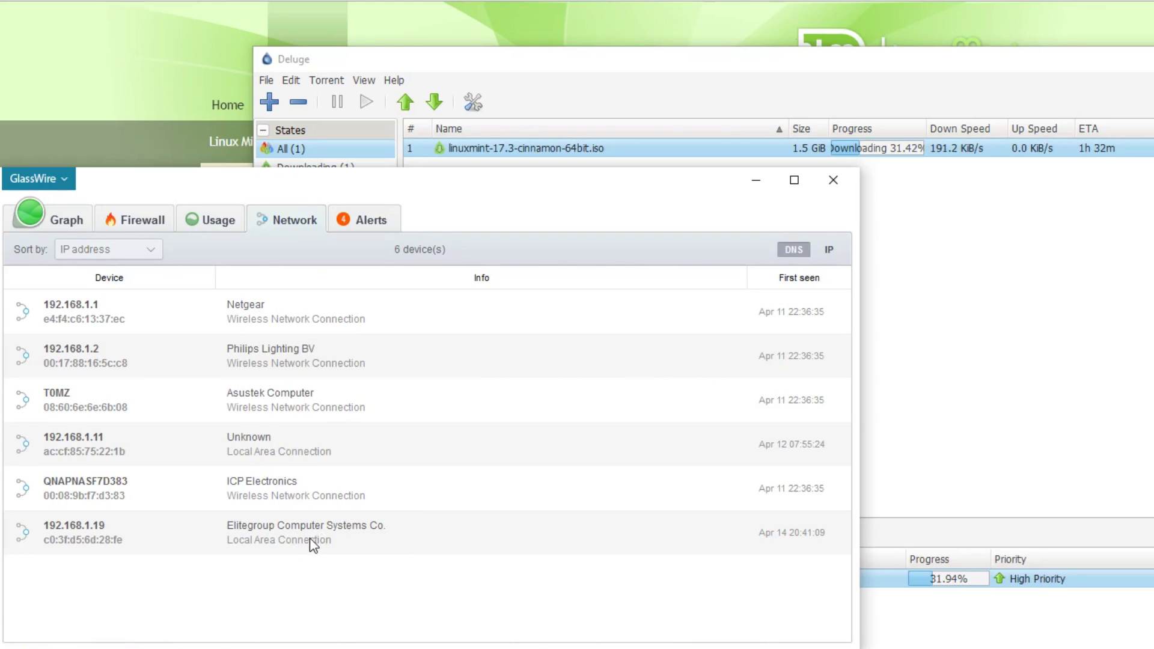
{"action": "left_click", "coordinate": [829, 250]}
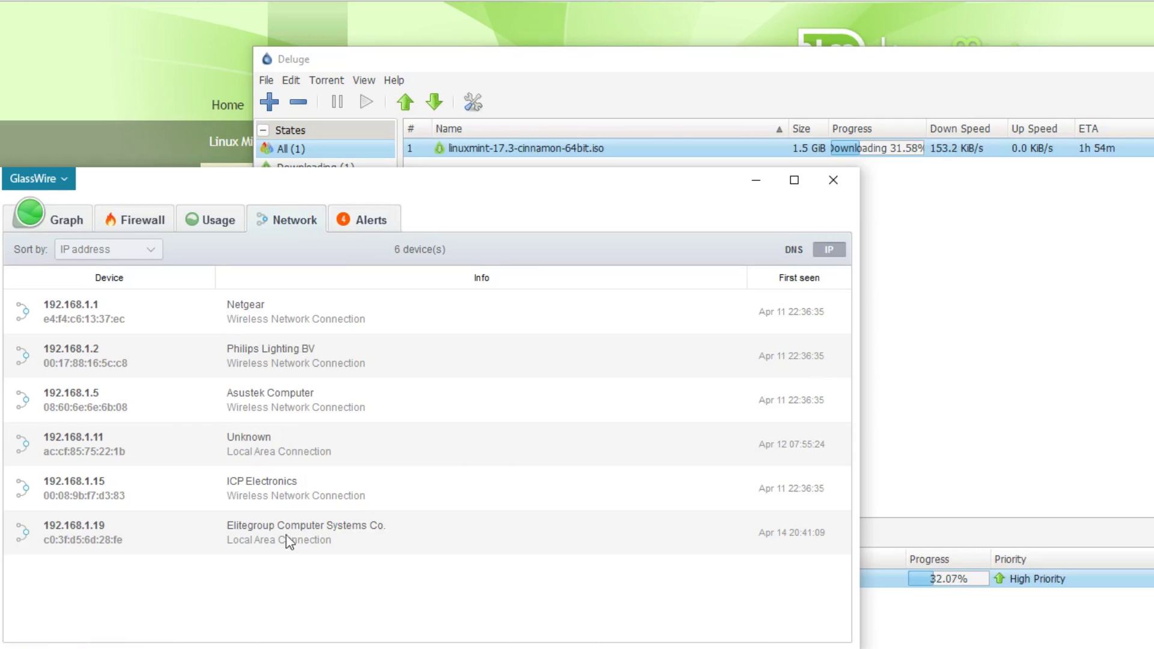
{"action": "left_click", "coordinate": [792, 250]}
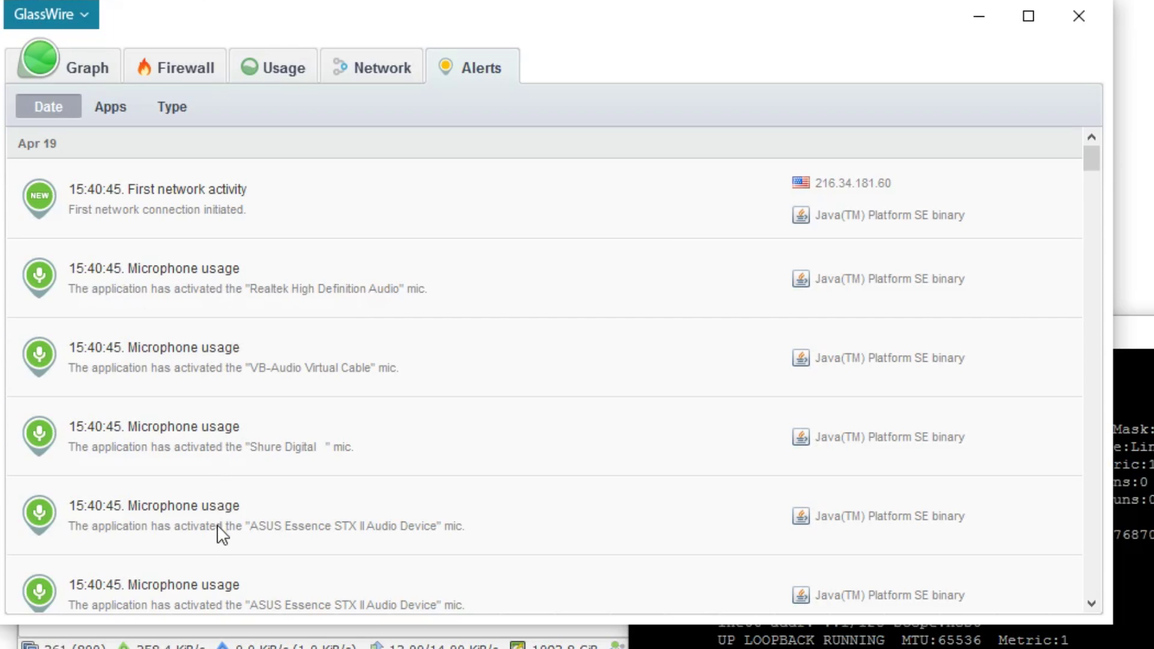
Scroll the date-sorted Alerts list down and back to the first network-activity and microphone entries
{"action": "scroll", "coordinate": [196, 329], "scroll_direction": "down", "scroll_amount": 10}
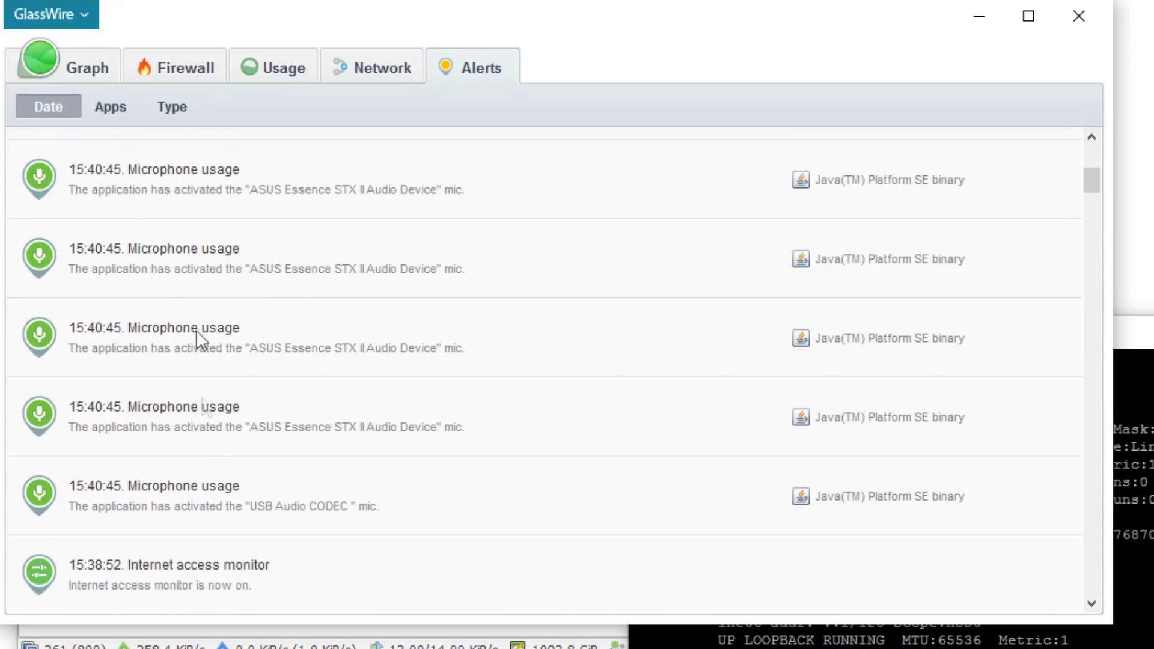
{"action": "scroll", "coordinate": [219, 484], "scroll_direction": "up", "scroll_amount": 5}
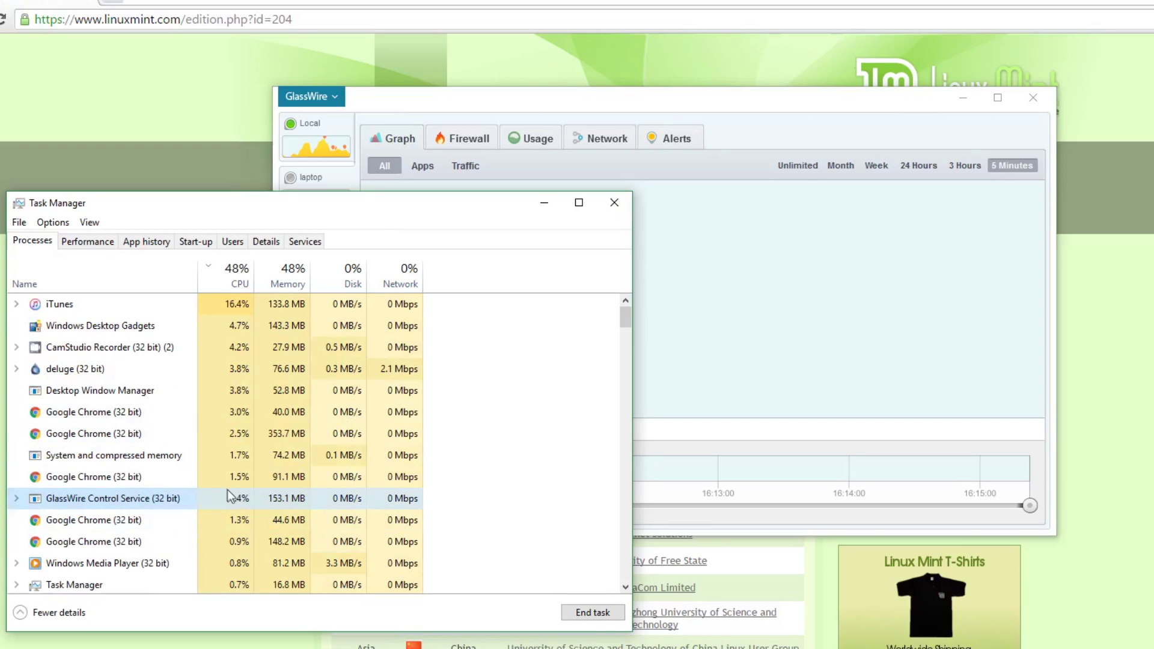
In Task Manager, expand the iTunes group and select the GlassWire Control Service process
{"action": "left_click", "coordinate": [239, 503]}
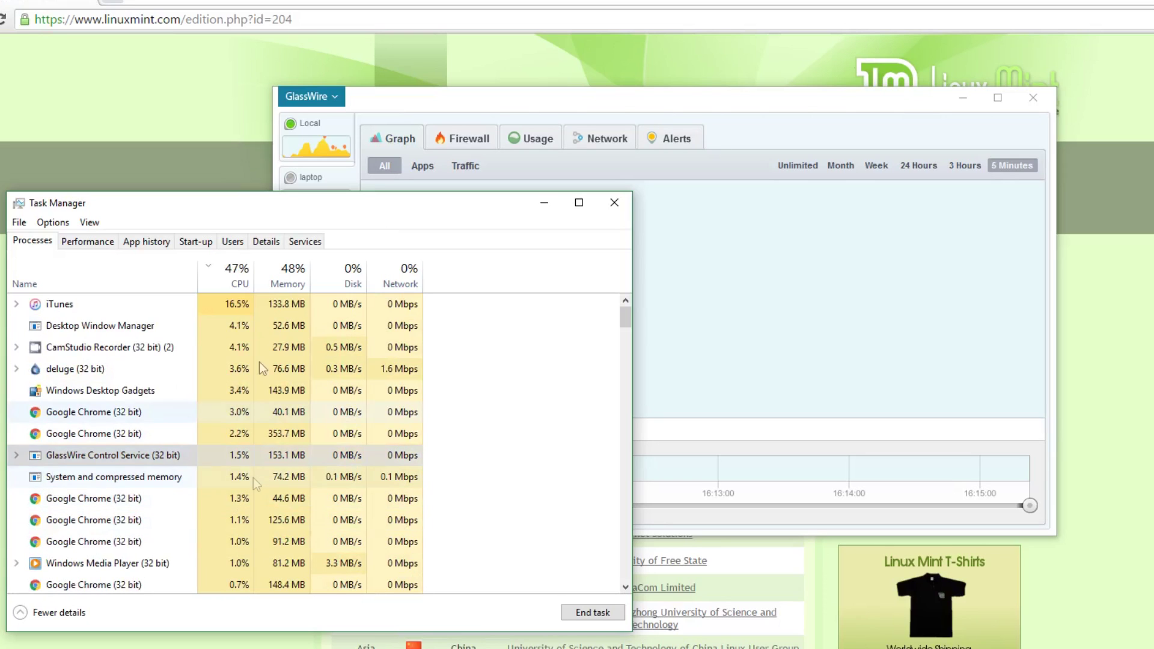
{"action": "left_click", "coordinate": [19, 304]}
{"action": "left_click", "coordinate": [86, 323]}
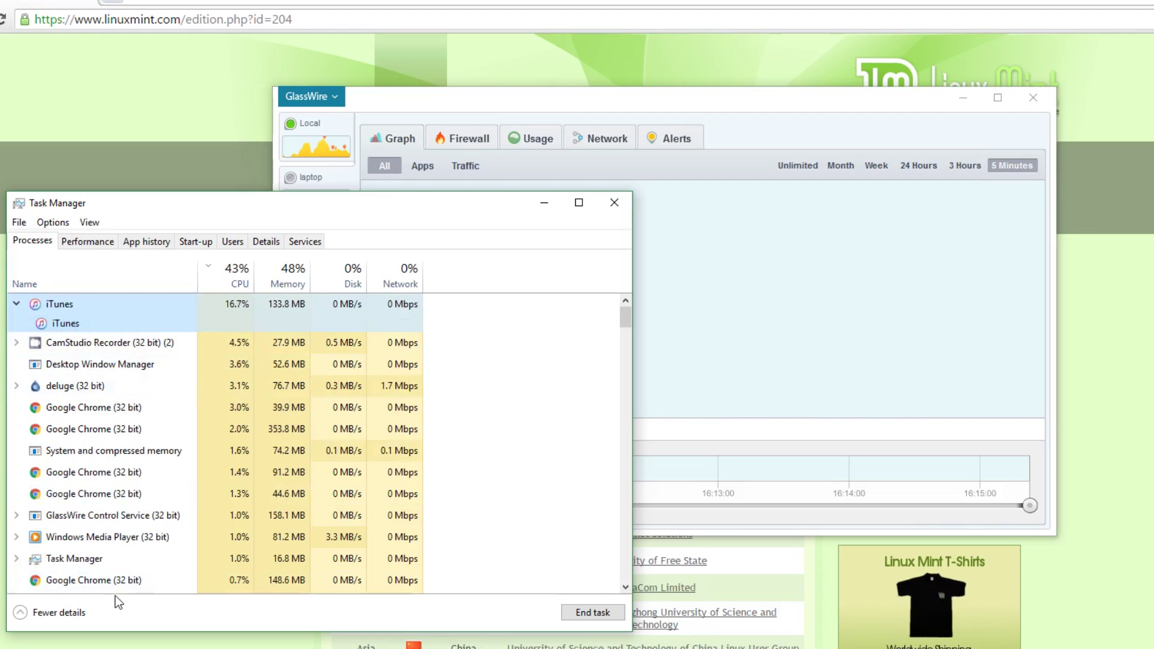
{"action": "left_click", "coordinate": [114, 517]}
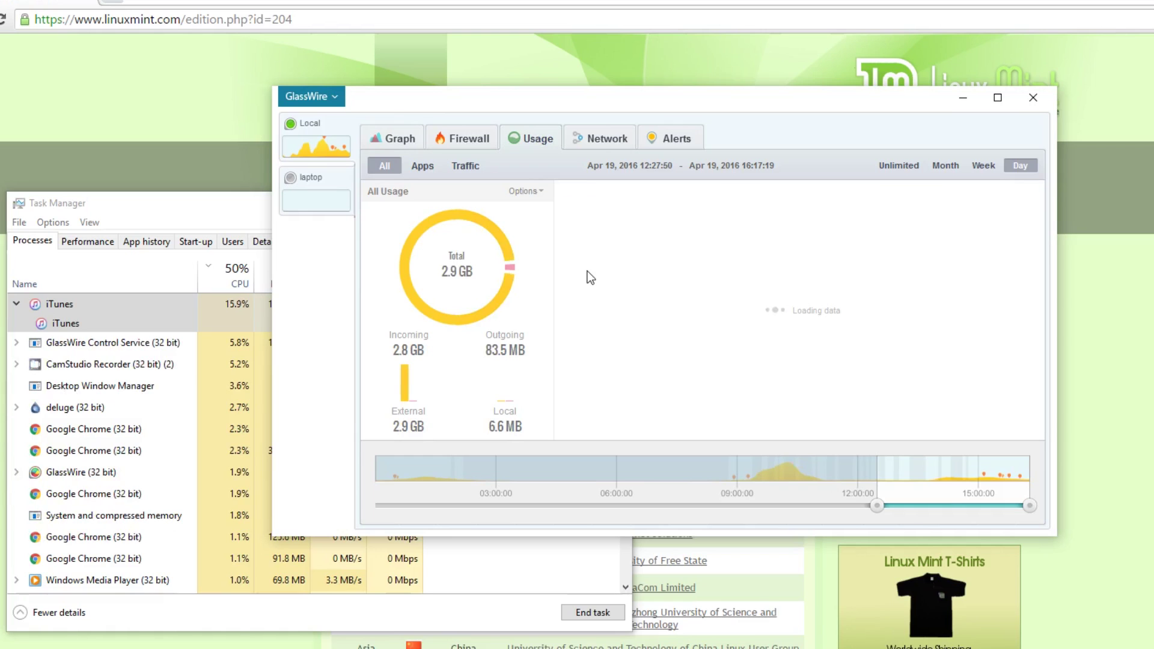
Break GlassWire's daily usage down by app and narrow it to iTunes (53.2 KB)
{"action": "left_click", "coordinate": [422, 167]}
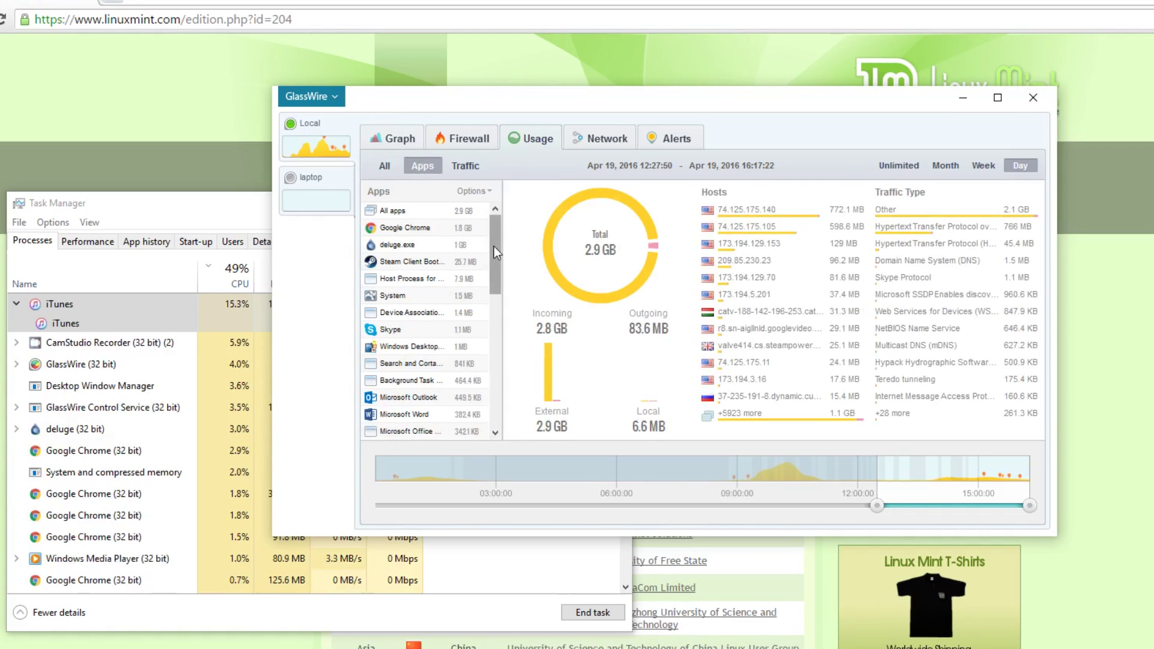
{"action": "scroll", "coordinate": [495, 273], "scroll_direction": "down", "scroll_amount": 1}
{"action": "left_click_drag", "start_coordinate": [495, 273], "coordinate": [496, 354]}
{"action": "left_click", "coordinate": [402, 284]}
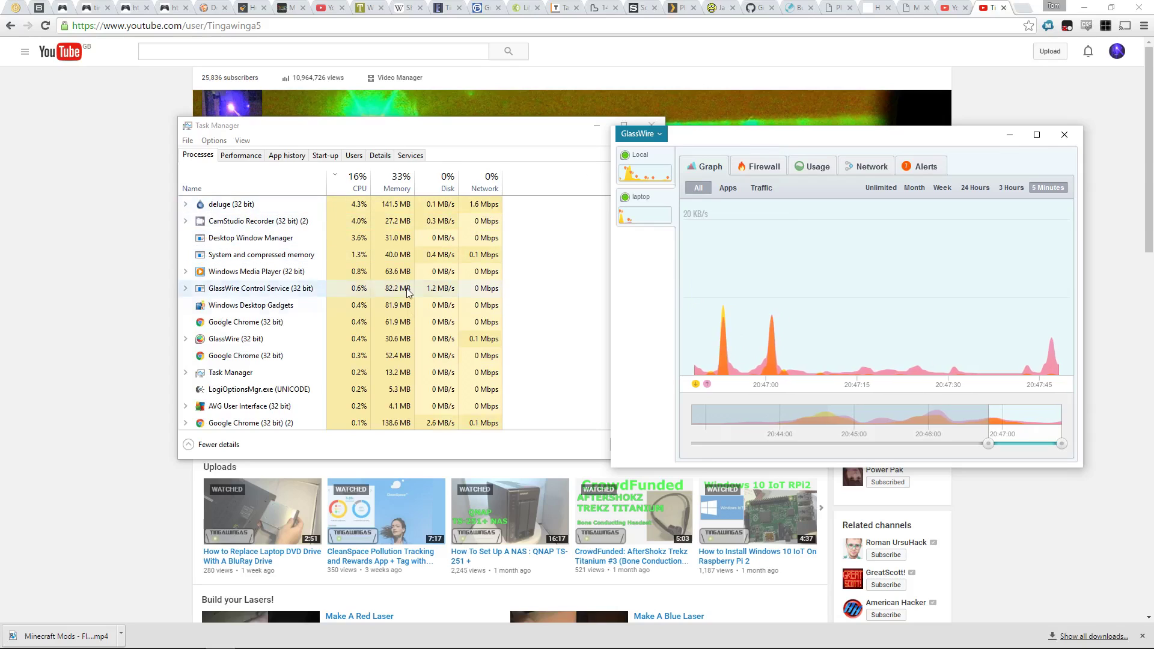
Show the local computer's overall usage summary in GlassWire and select the GlassWire process
{"action": "left_click", "coordinate": [268, 329]}
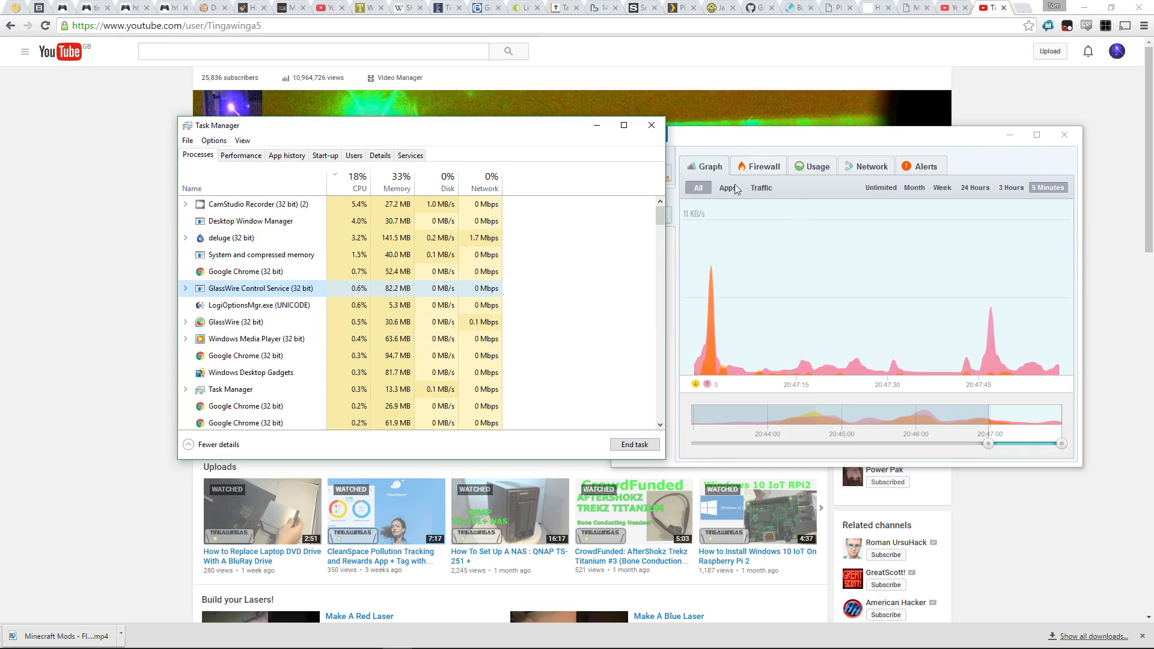
{"action": "left_click", "coordinate": [679, 185]}
{"action": "left_click", "coordinate": [639, 172]}
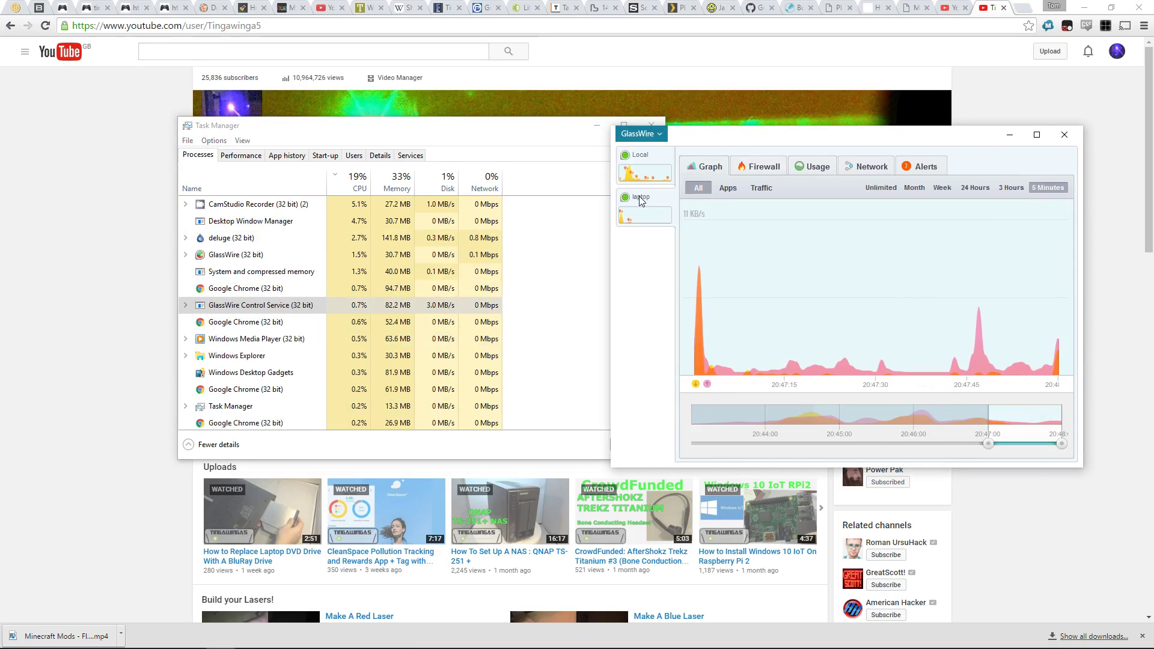
{"action": "left_click", "coordinate": [812, 166]}
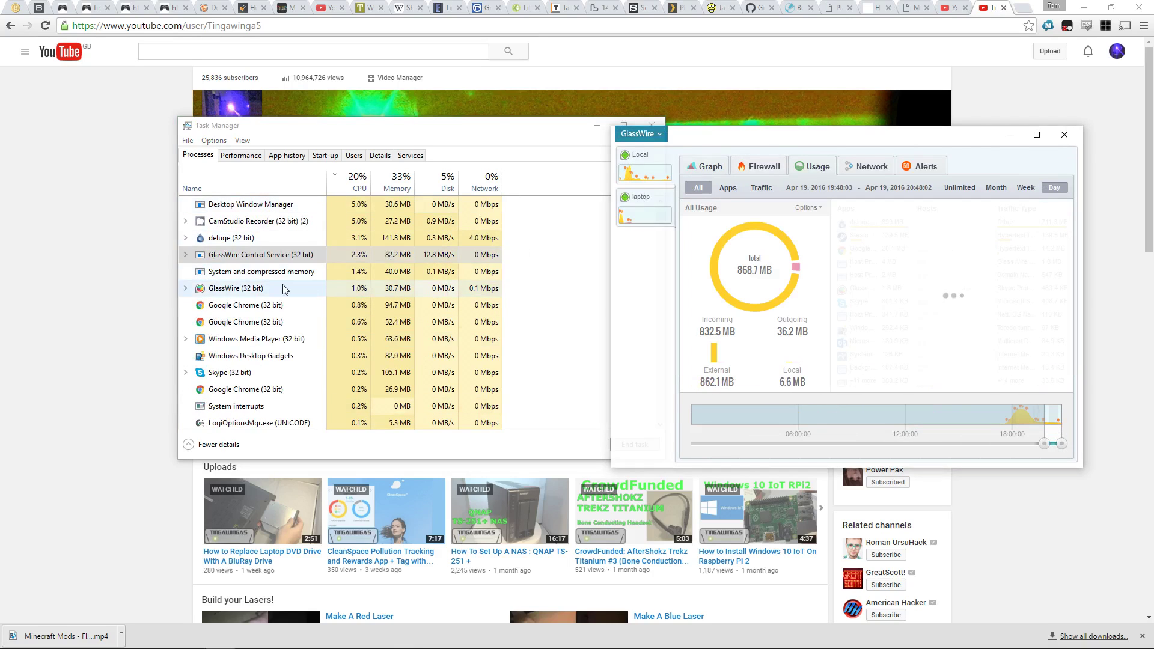
{"action": "left_click", "coordinate": [401, 288]}
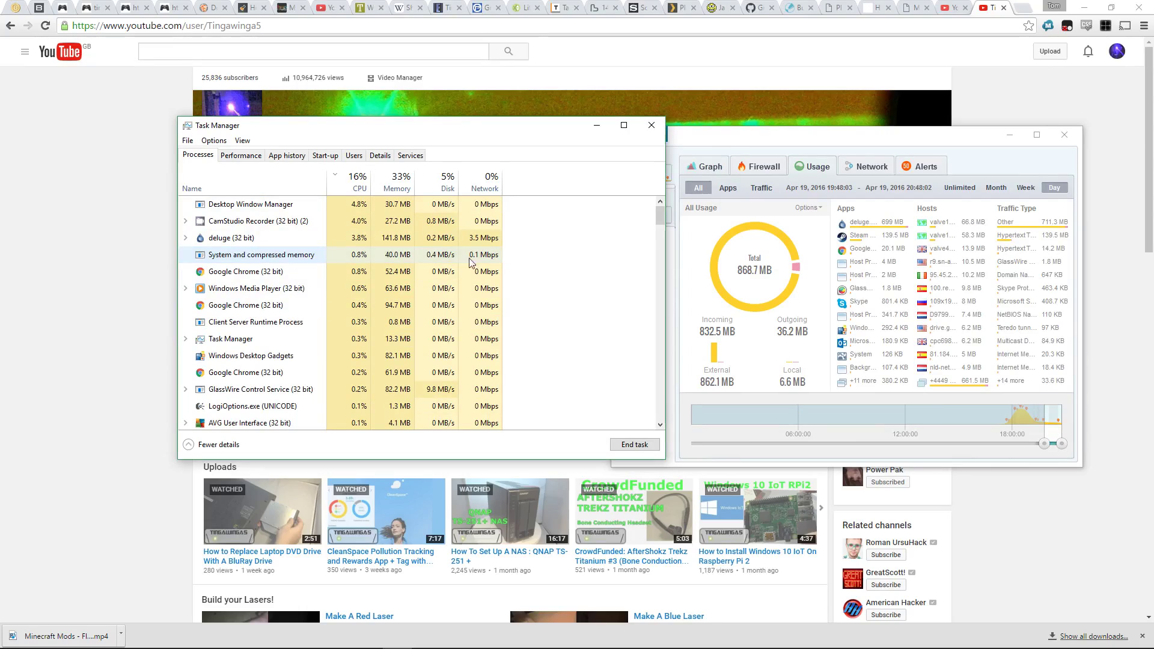
Sort Task Manager by Disk and widen GlassWire's per-app graph to cover 20:44–20:48
{"action": "left_click", "coordinate": [446, 183]}
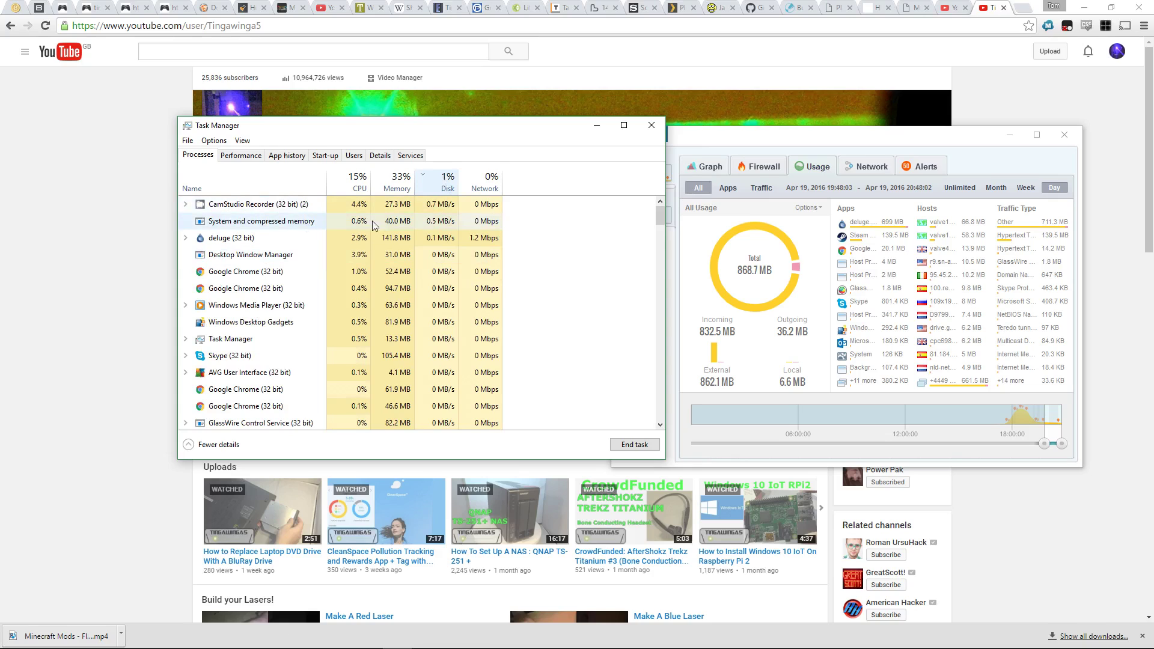
{"action": "left_click", "coordinate": [702, 167]}
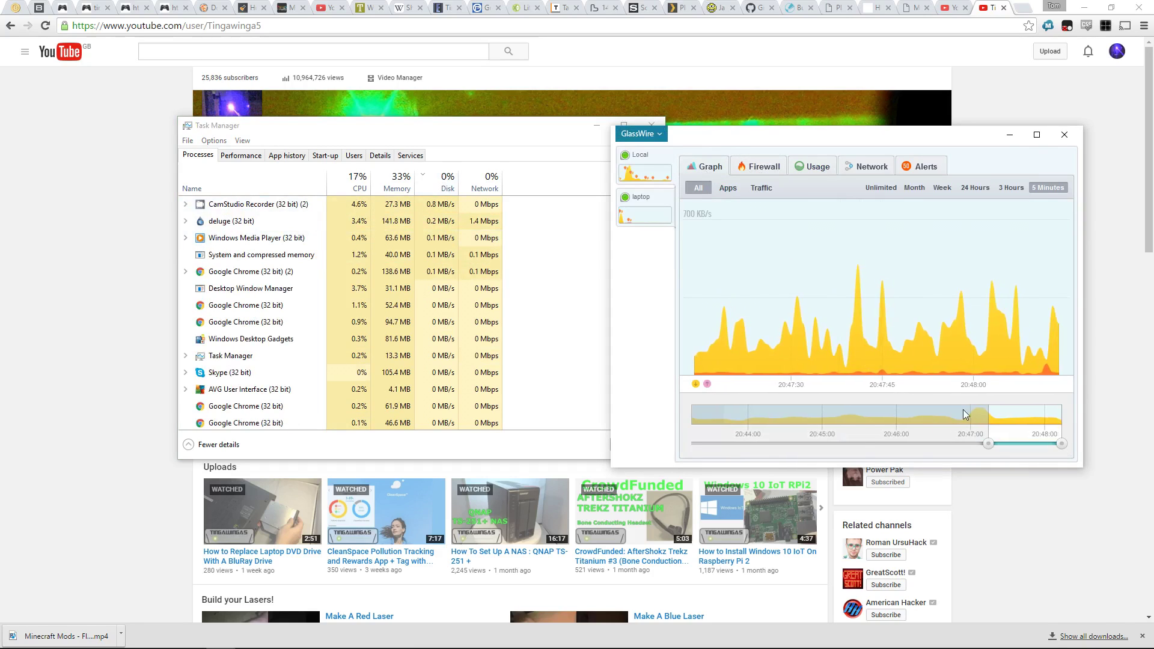
{"action": "left_click_drag", "start_coordinate": [988, 445], "coordinate": [690, 444]}
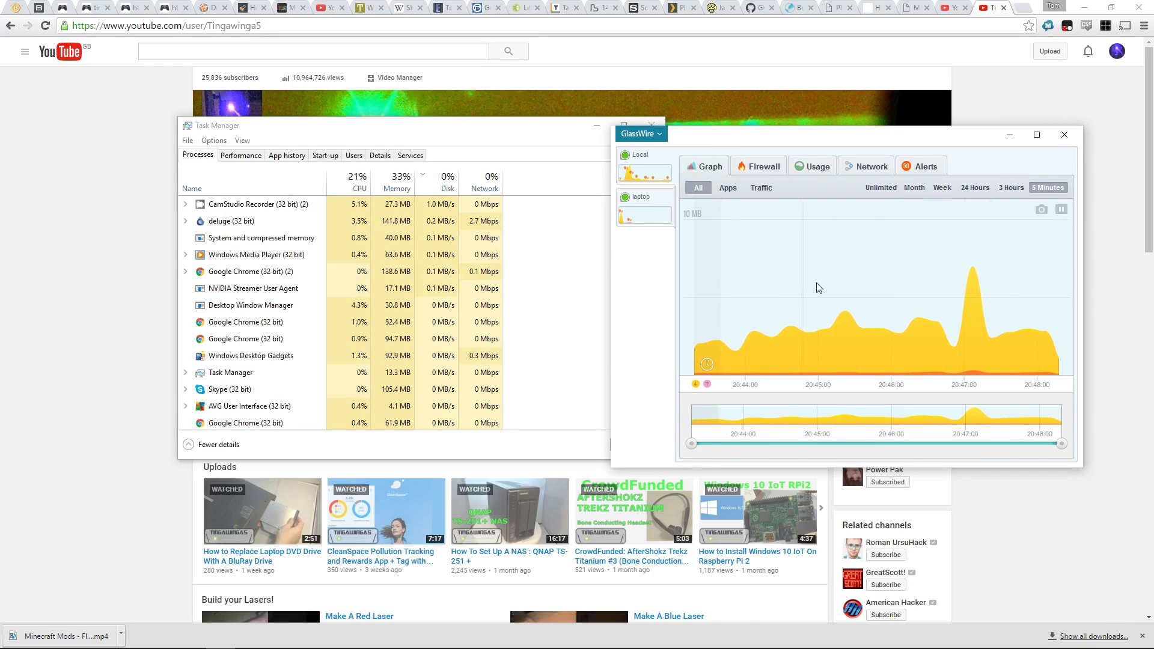
{"action": "left_click", "coordinate": [725, 188]}
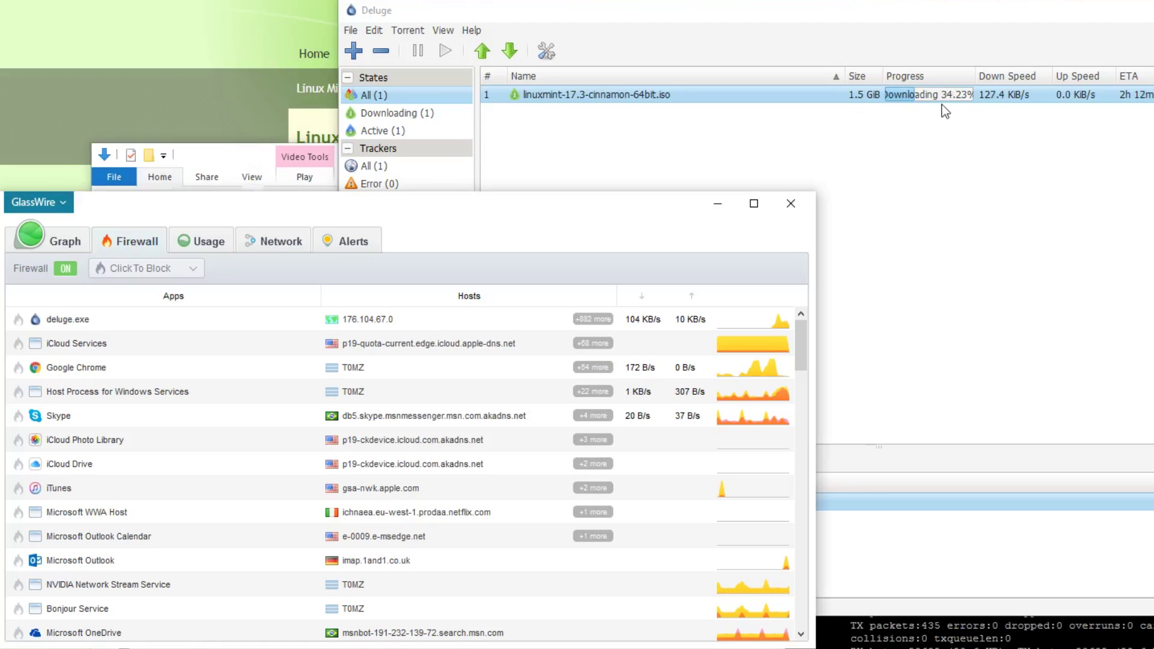
Switch the firewall mode to Block All, dropping Deluge's download to 14.7 KiB/s
{"action": "left_click", "coordinate": [194, 267]}
{"action": "left_click", "coordinate": [159, 340]}
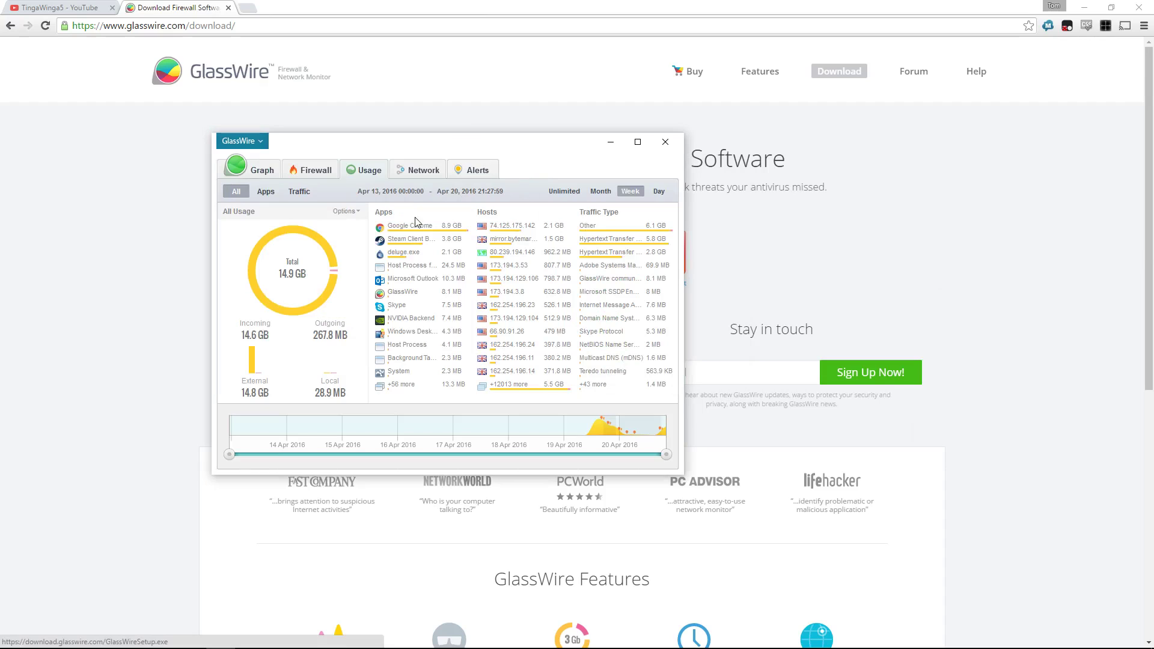
Review Host Process for Windows Services' Hosts, Alerts and Info tabs in the weekly Apps list
{"action": "mouse_move", "coordinate": [379, 272]}
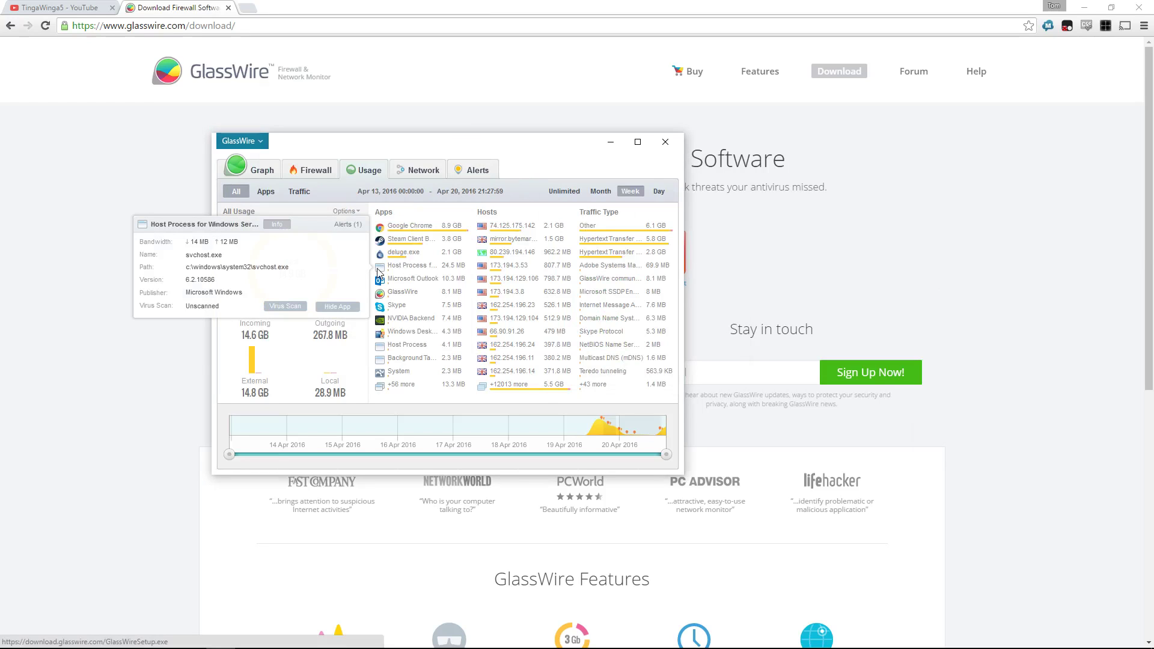
{"action": "left_click", "coordinate": [313, 226]}
{"action": "mouse_move", "coordinate": [364, 250]}
{"action": "left_mouse_down"}
{"action": "mouse_move", "coordinate": [359, 295]}
{"action": "mouse_move", "coordinate": [355, 231]}
{"action": "left_mouse_up"}
{"action": "left_click", "coordinate": [348, 226]}
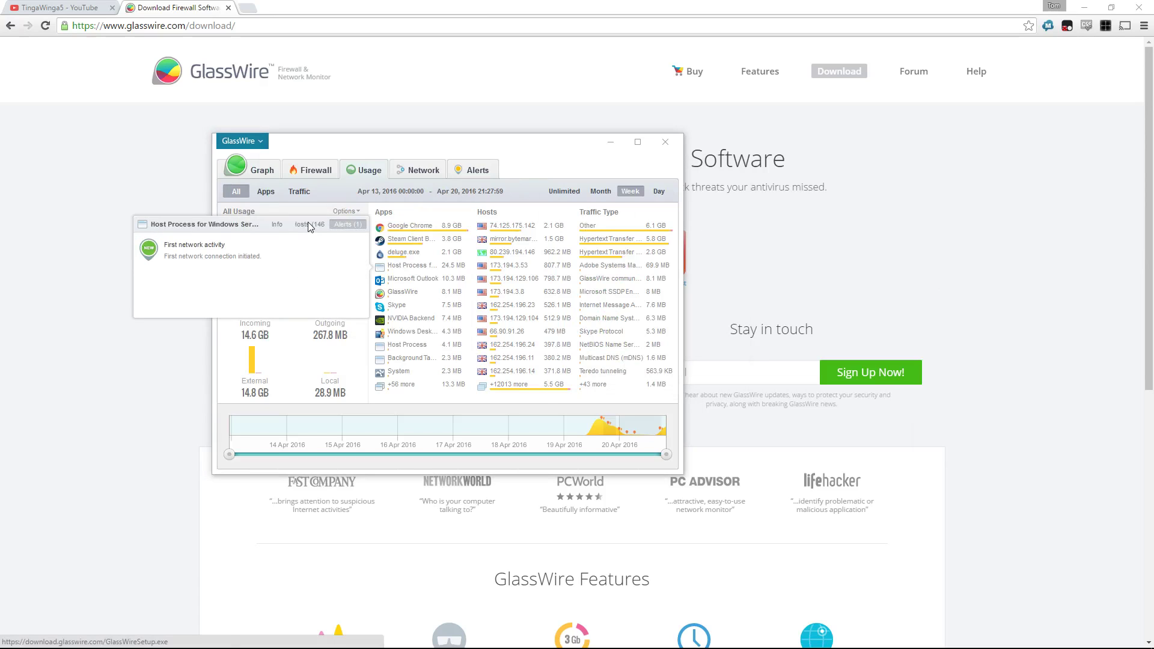
{"action": "left_click", "coordinate": [277, 224]}
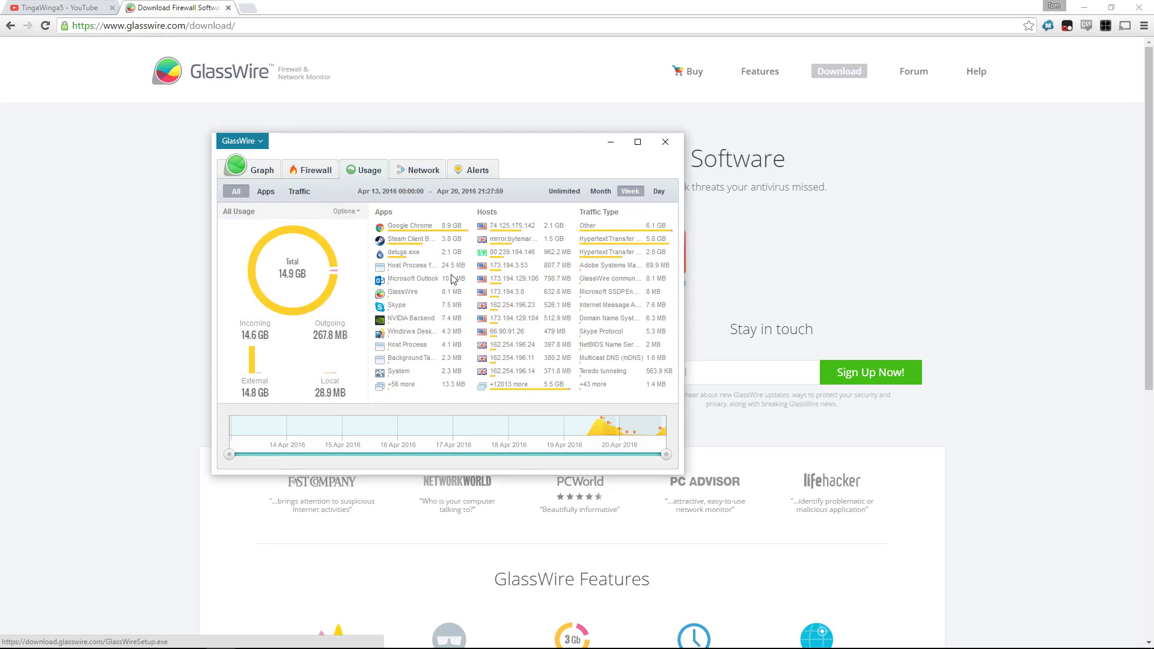
{"action": "mouse_move", "coordinate": [381, 298]}
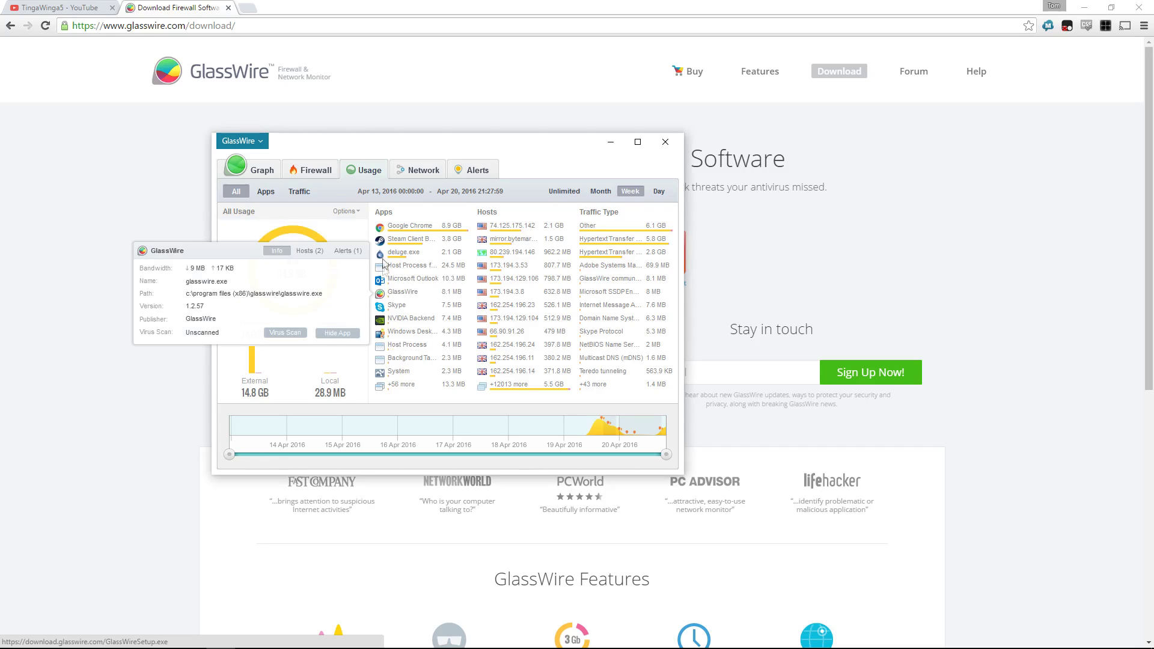
{"action": "mouse_move", "coordinate": [381, 244]}
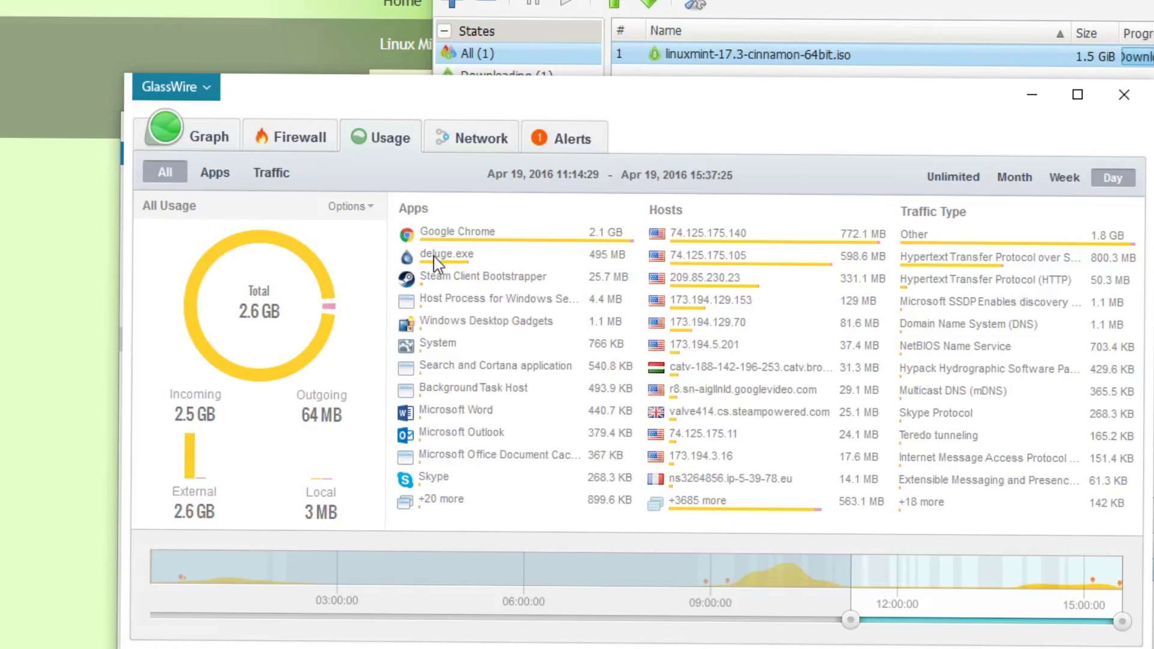
Check deluge.exe's Hosts, Alerts and Info, then start the usage period slightly later
{"action": "mouse_move", "coordinate": [408, 260]}
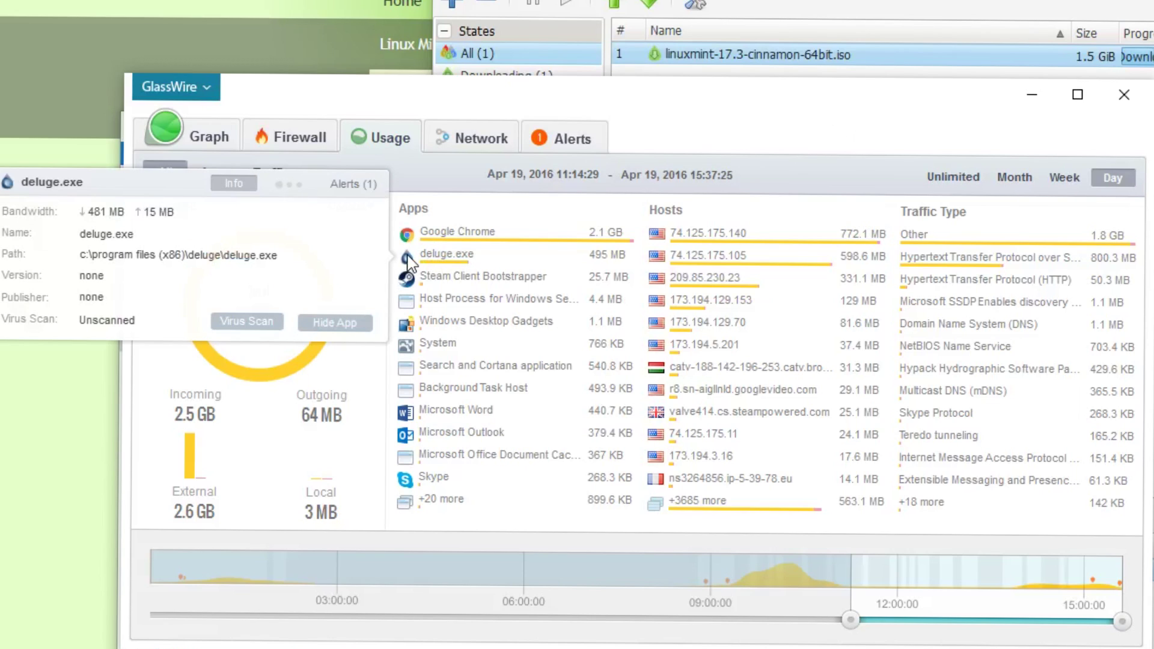
{"action": "left_click", "coordinate": [286, 190]}
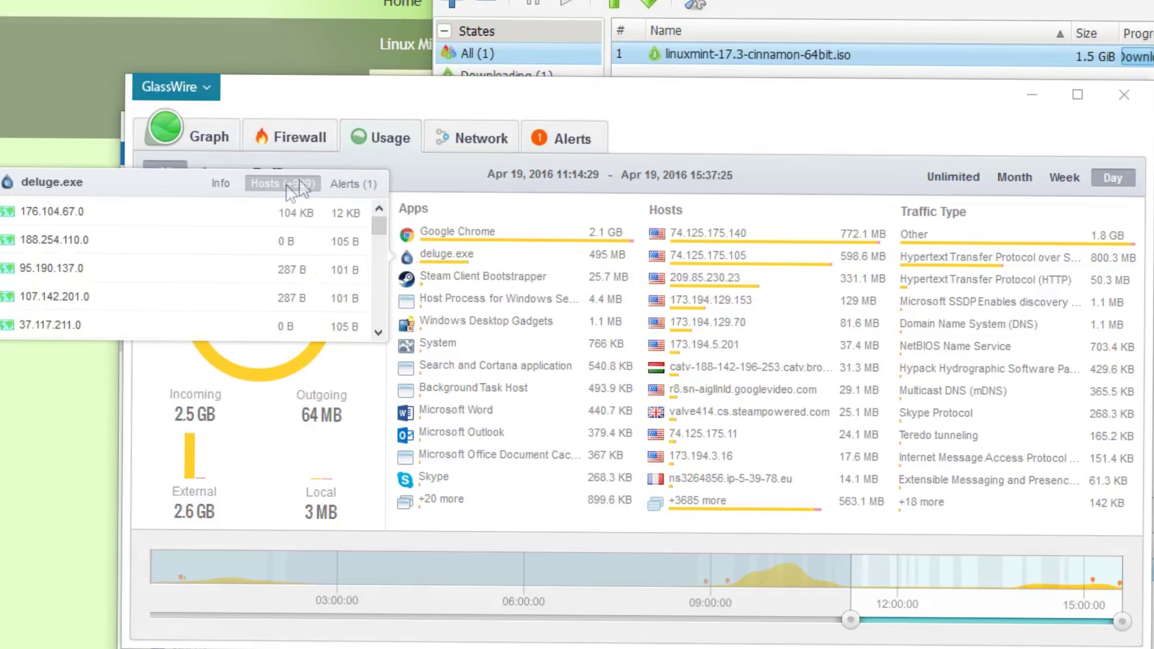
{"action": "left_click", "coordinate": [339, 186]}
{"action": "left_click", "coordinate": [220, 184]}
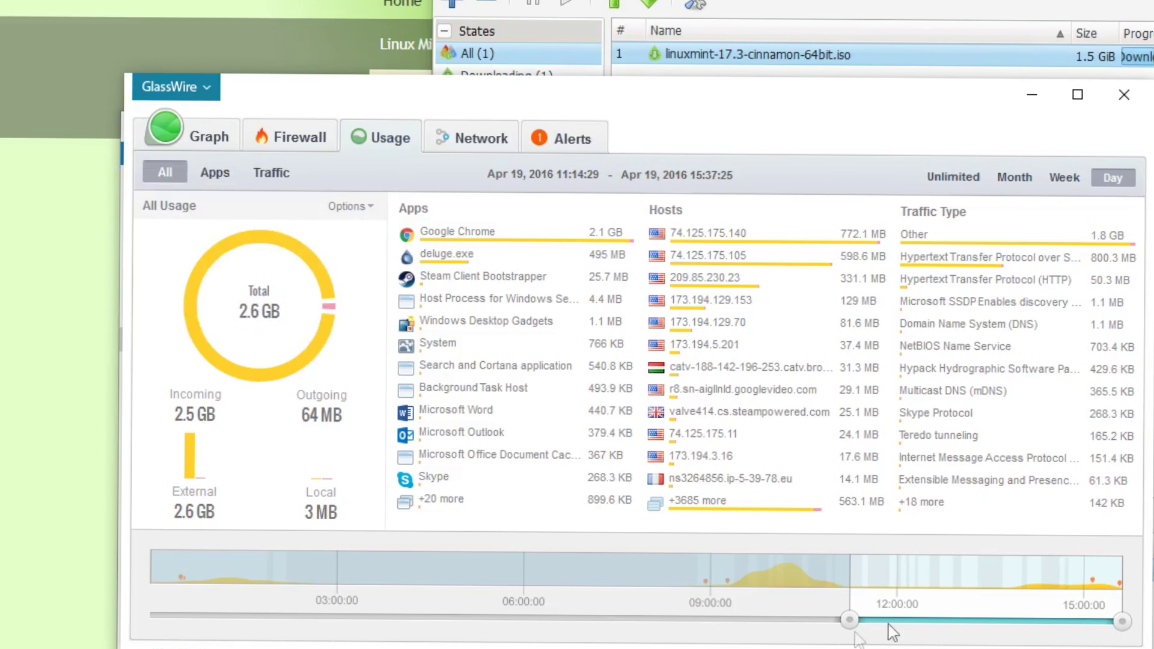
{"action": "left_click_drag", "start_coordinate": [849, 620], "coordinate": [896, 620]}
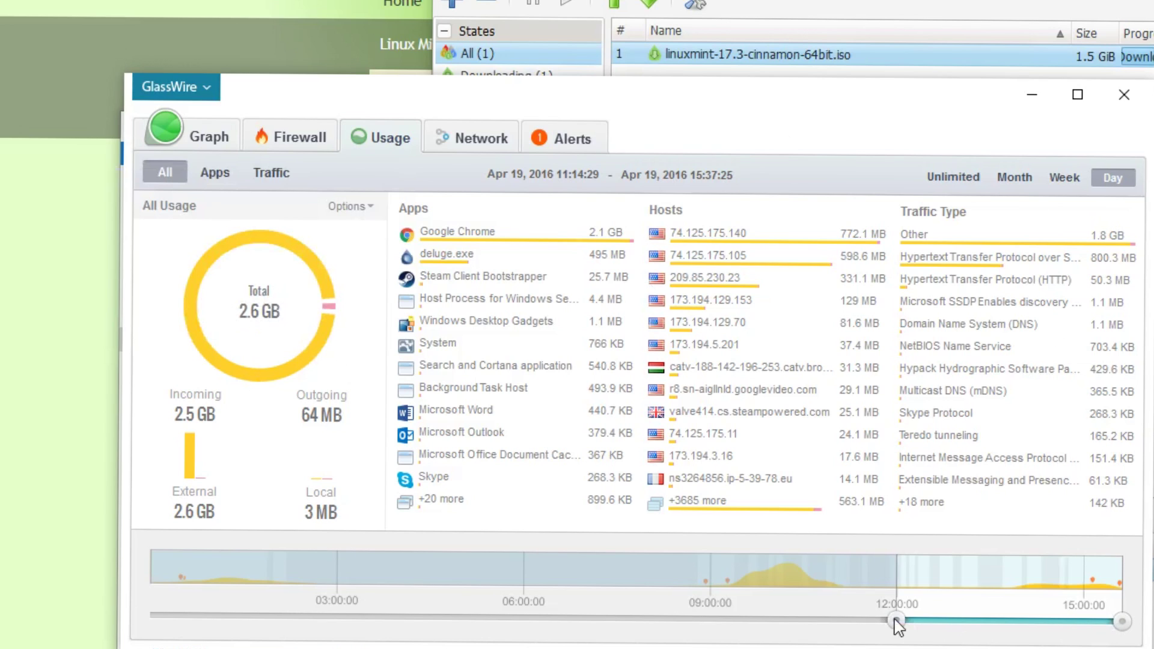